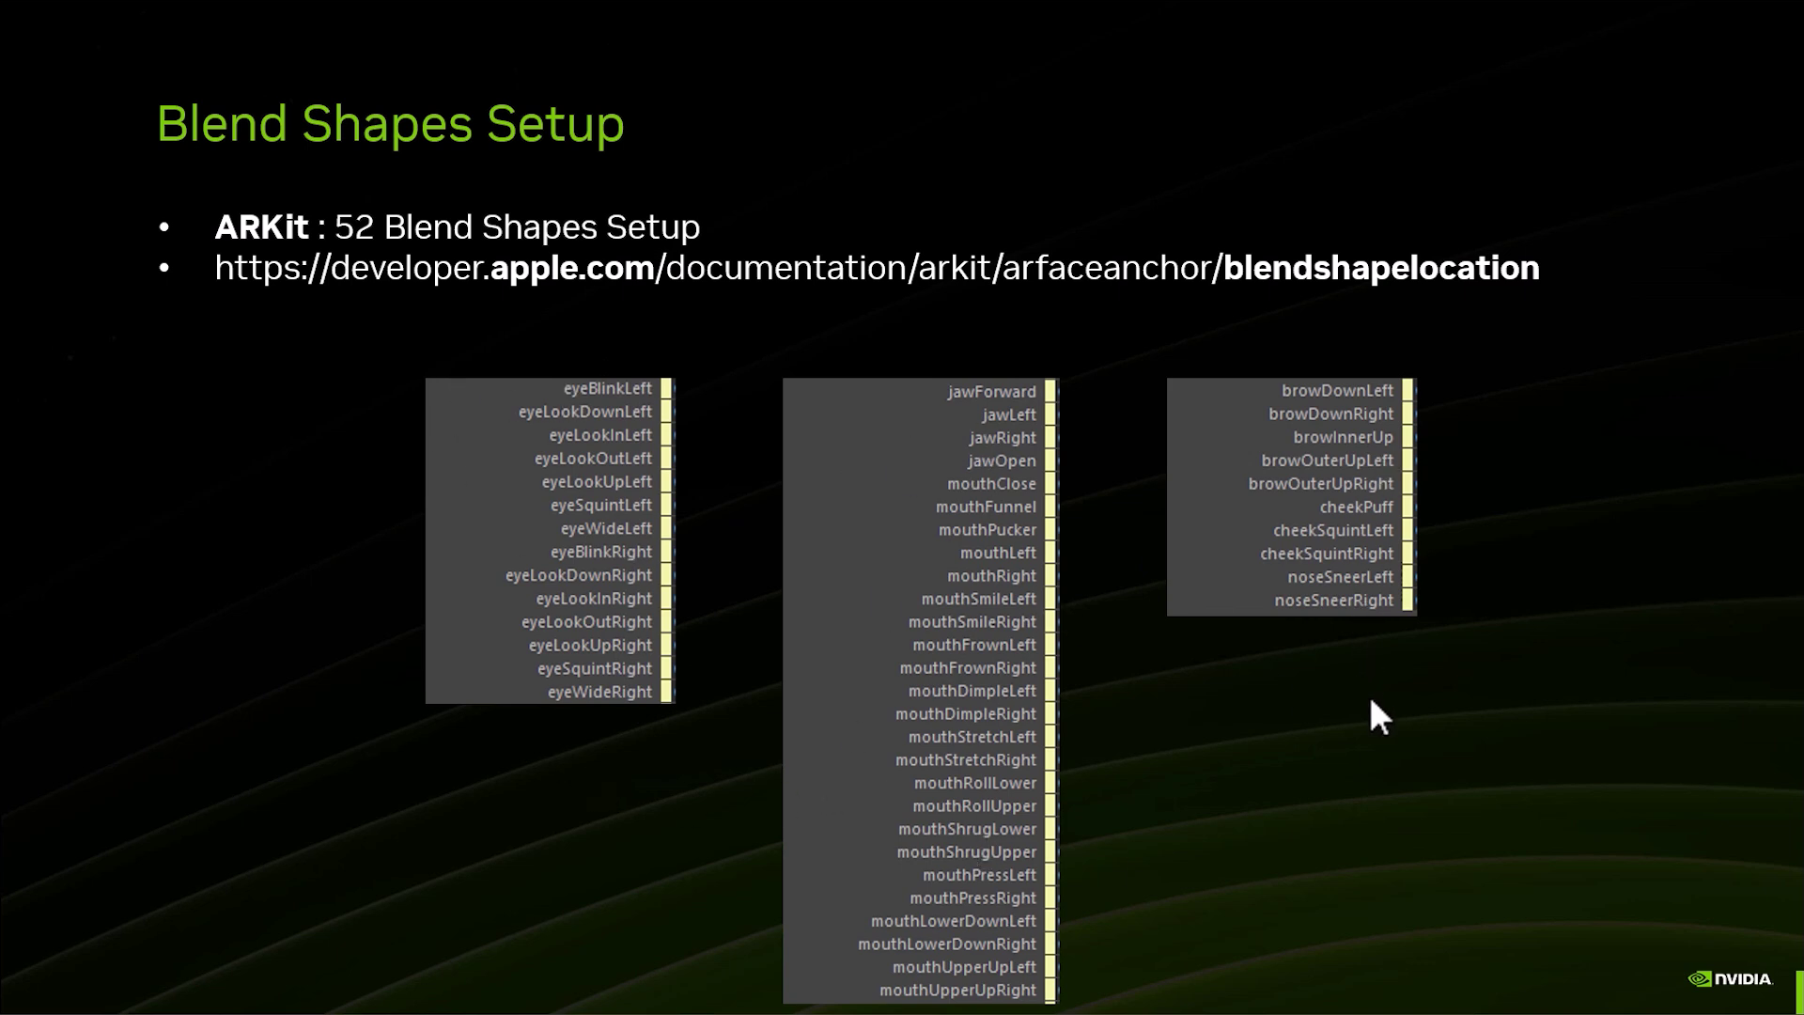
Reveal the last two Blend Shapes Setup bullets: skip tongueOut, and order is important
{"action": "key", "text": "Right"}
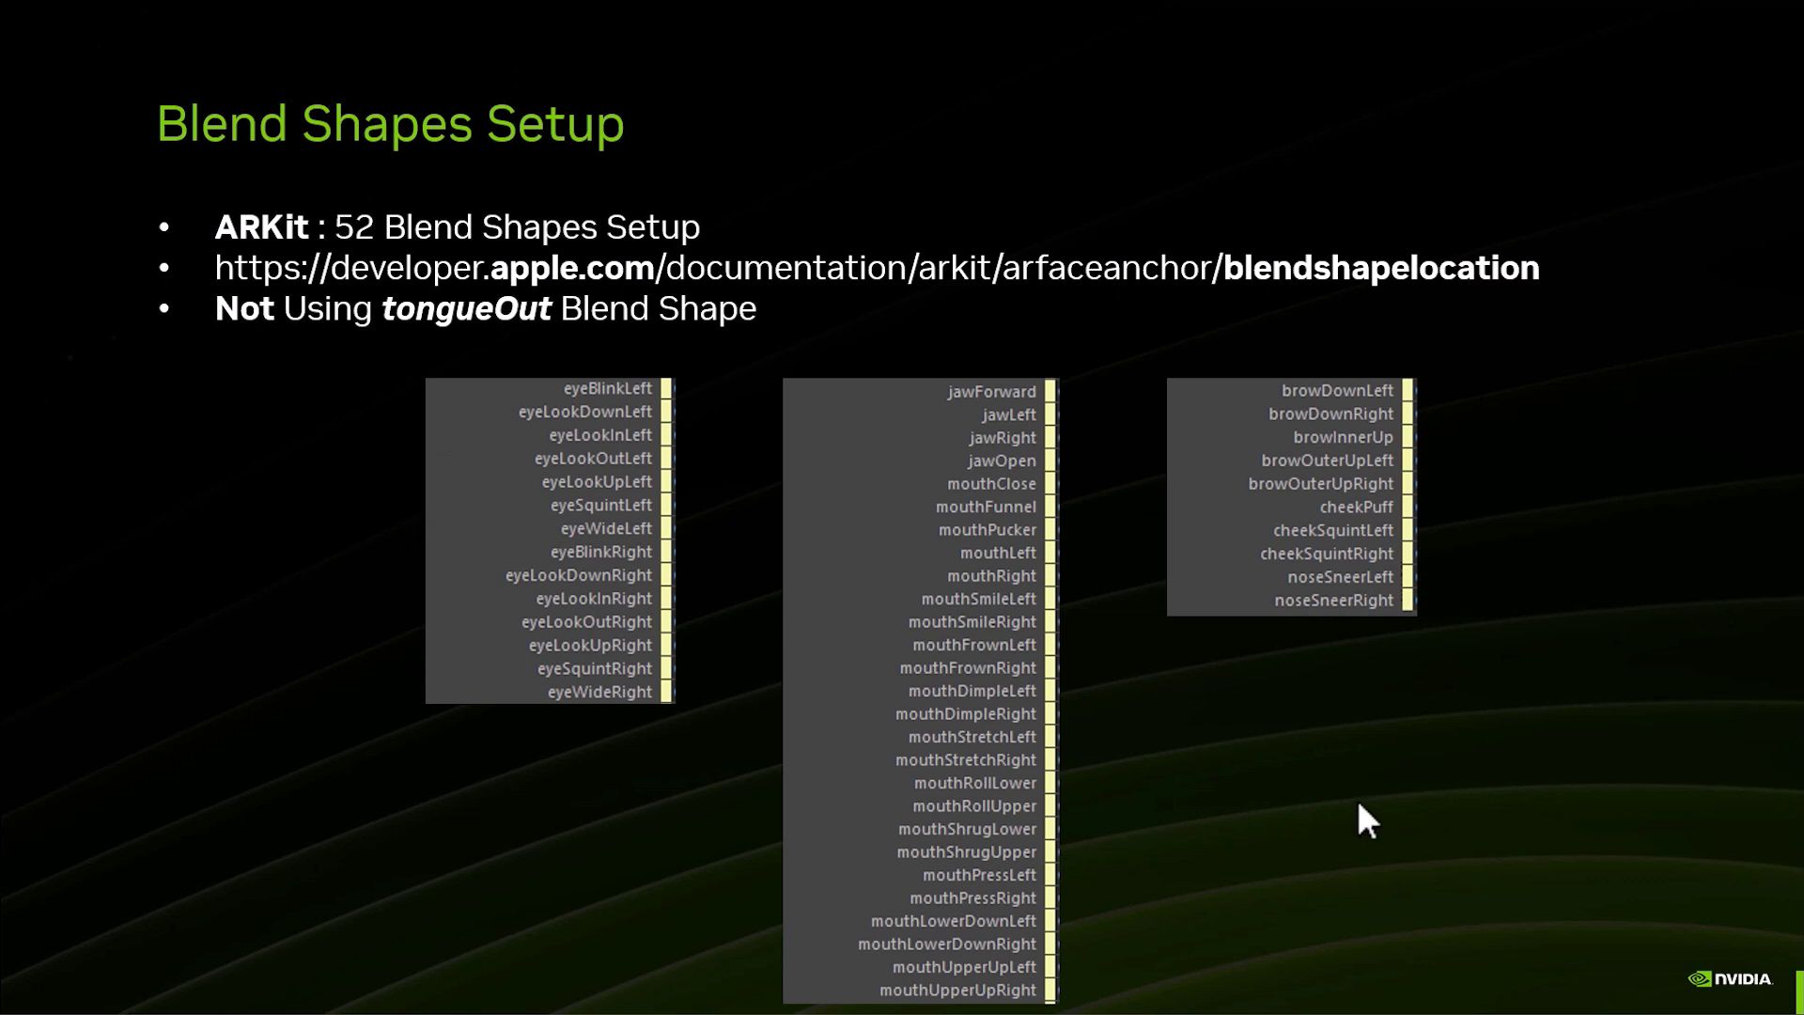
{"action": "key", "text": "Right"}
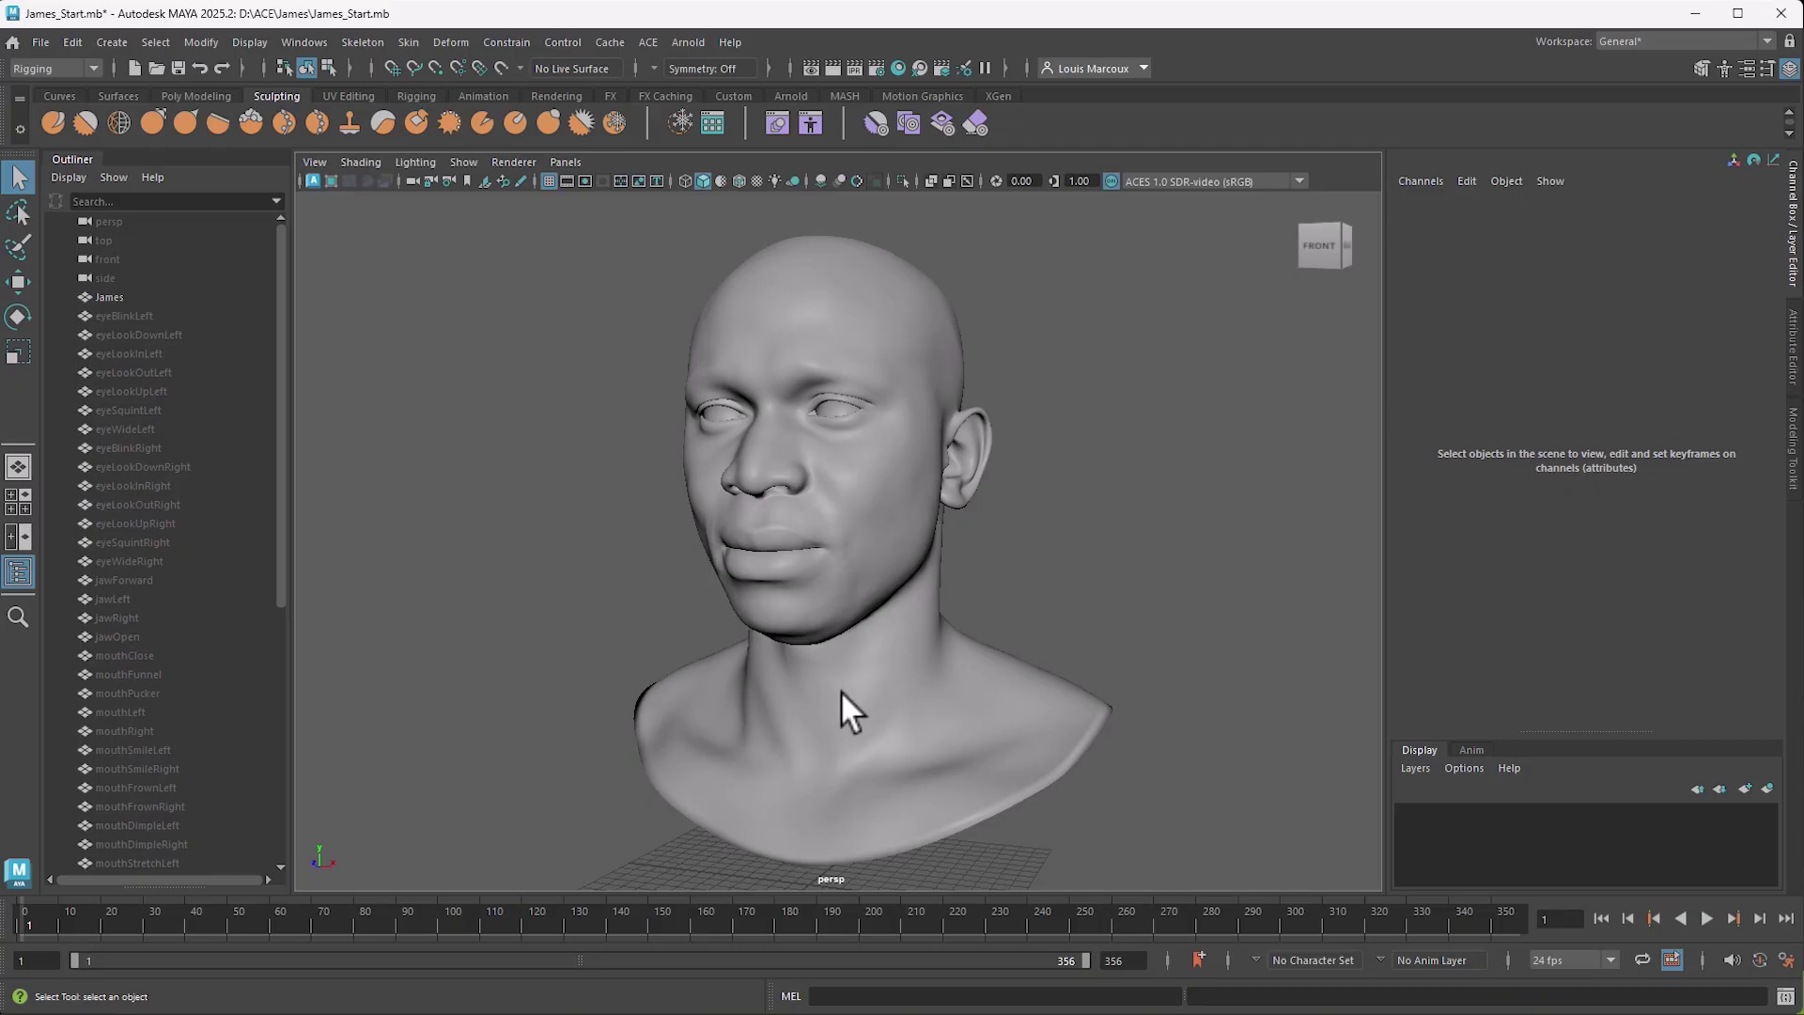
{"action": "left_click", "coordinate": [818, 596]}
{"action": "mouse_move", "coordinate": [725, 583]}
{"action": "left_mouse_down", "text": "alt"}
{"action": "mouse_move", "coordinate": [765, 576]}
{"action": "mouse_move", "coordinate": [751, 571]}
{"action": "left_mouse_up", "text": "alt"}
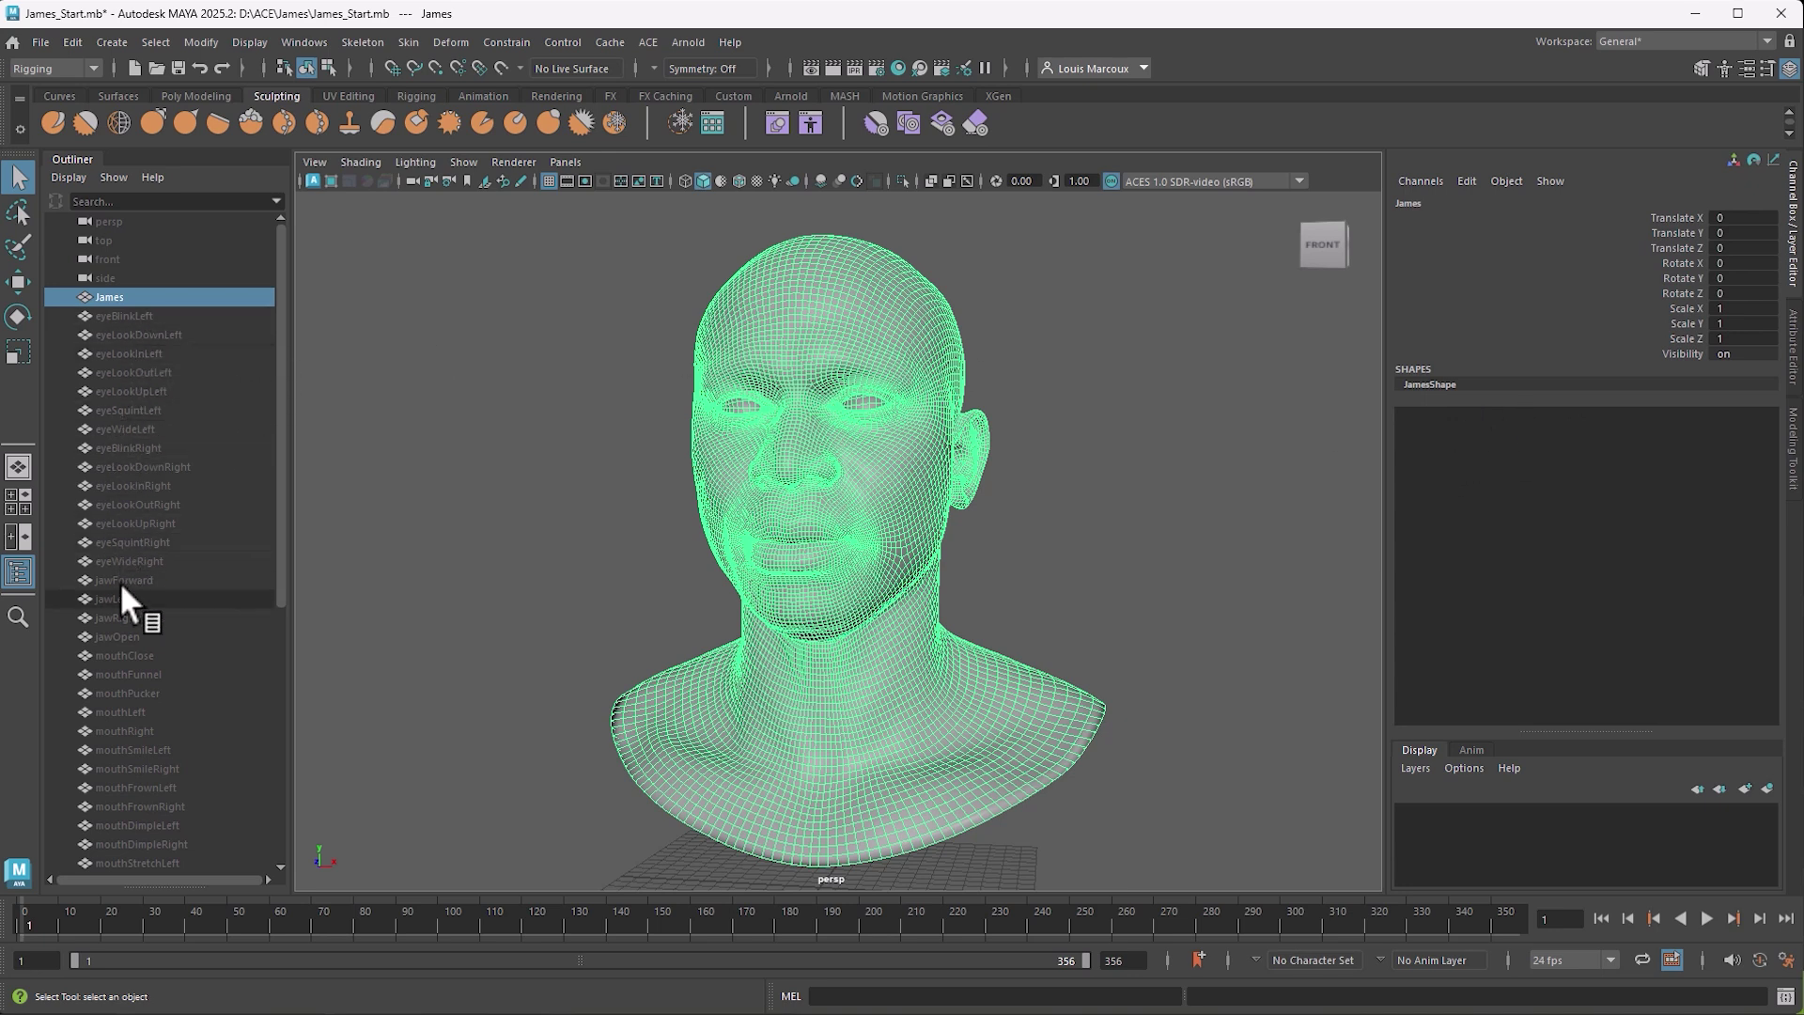
{"action": "left_click_drag", "start_coordinate": [105, 297], "coordinate": [113, 294]}
{"action": "key", "text": "ctrl+h"}
{"action": "left_click", "coordinate": [122, 314]}
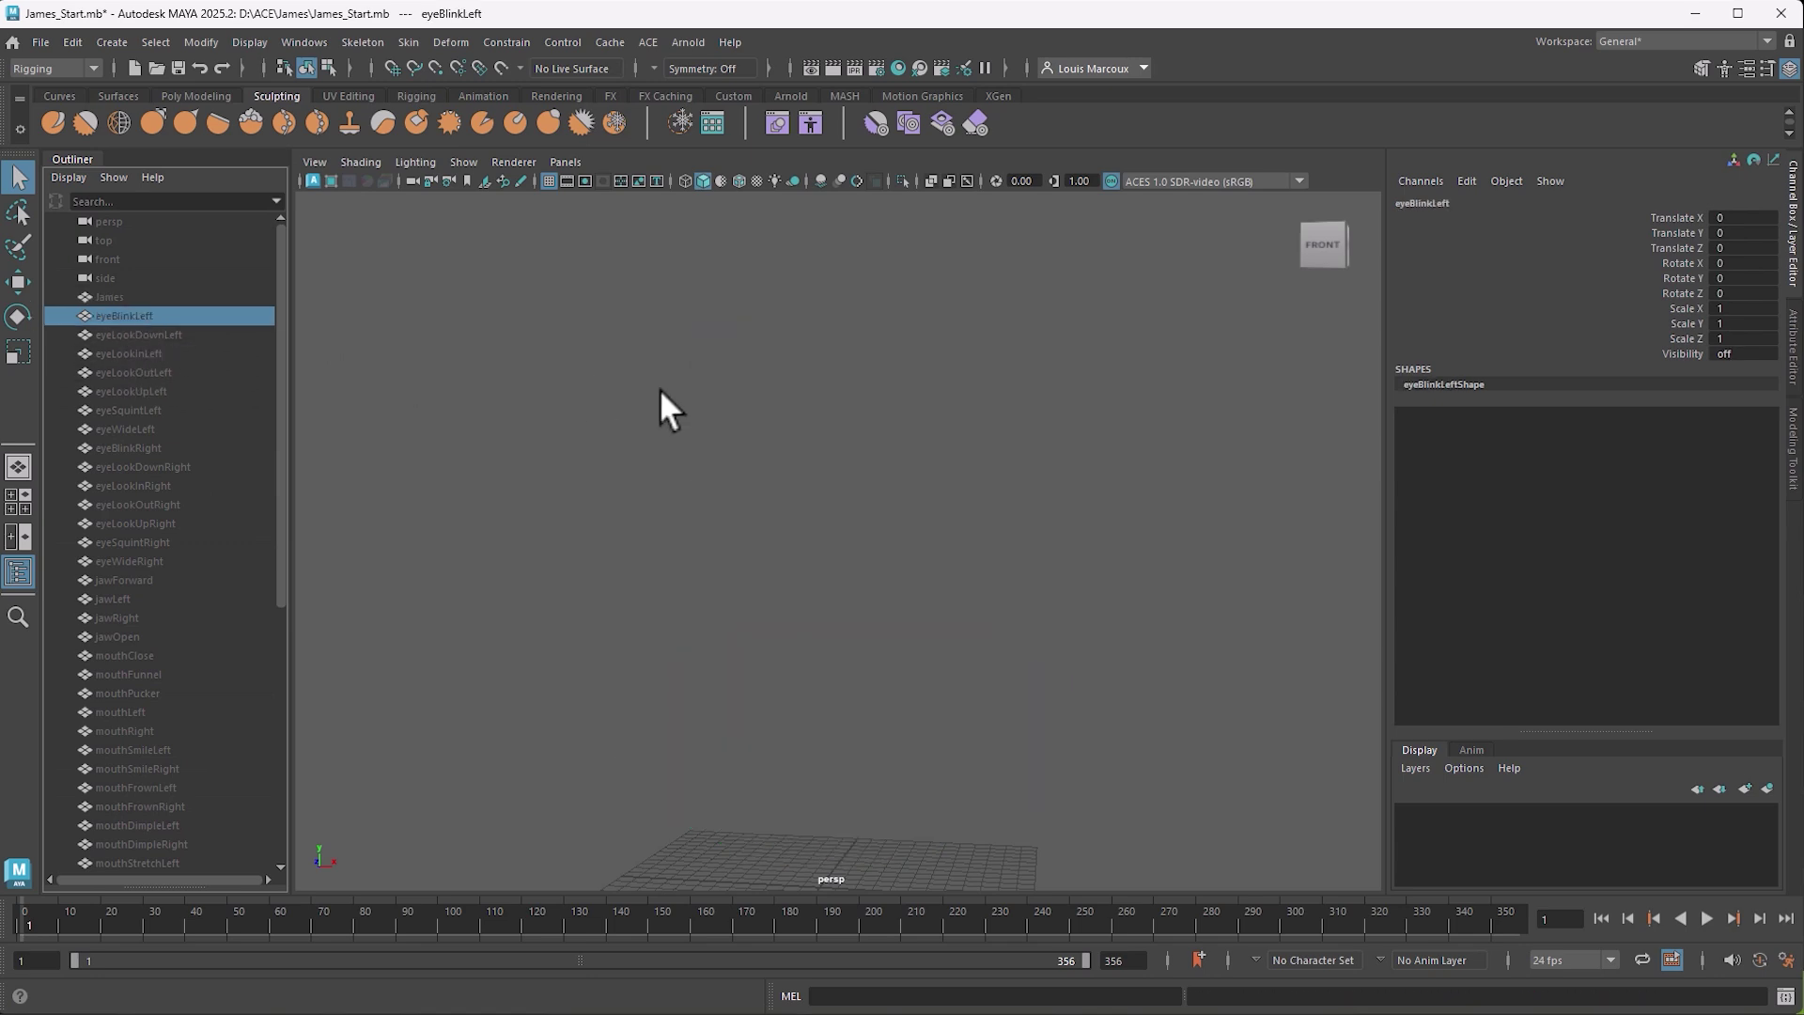
{"action": "key", "text": "ctrl+h"}
{"action": "key", "text": "ctrl+h"}
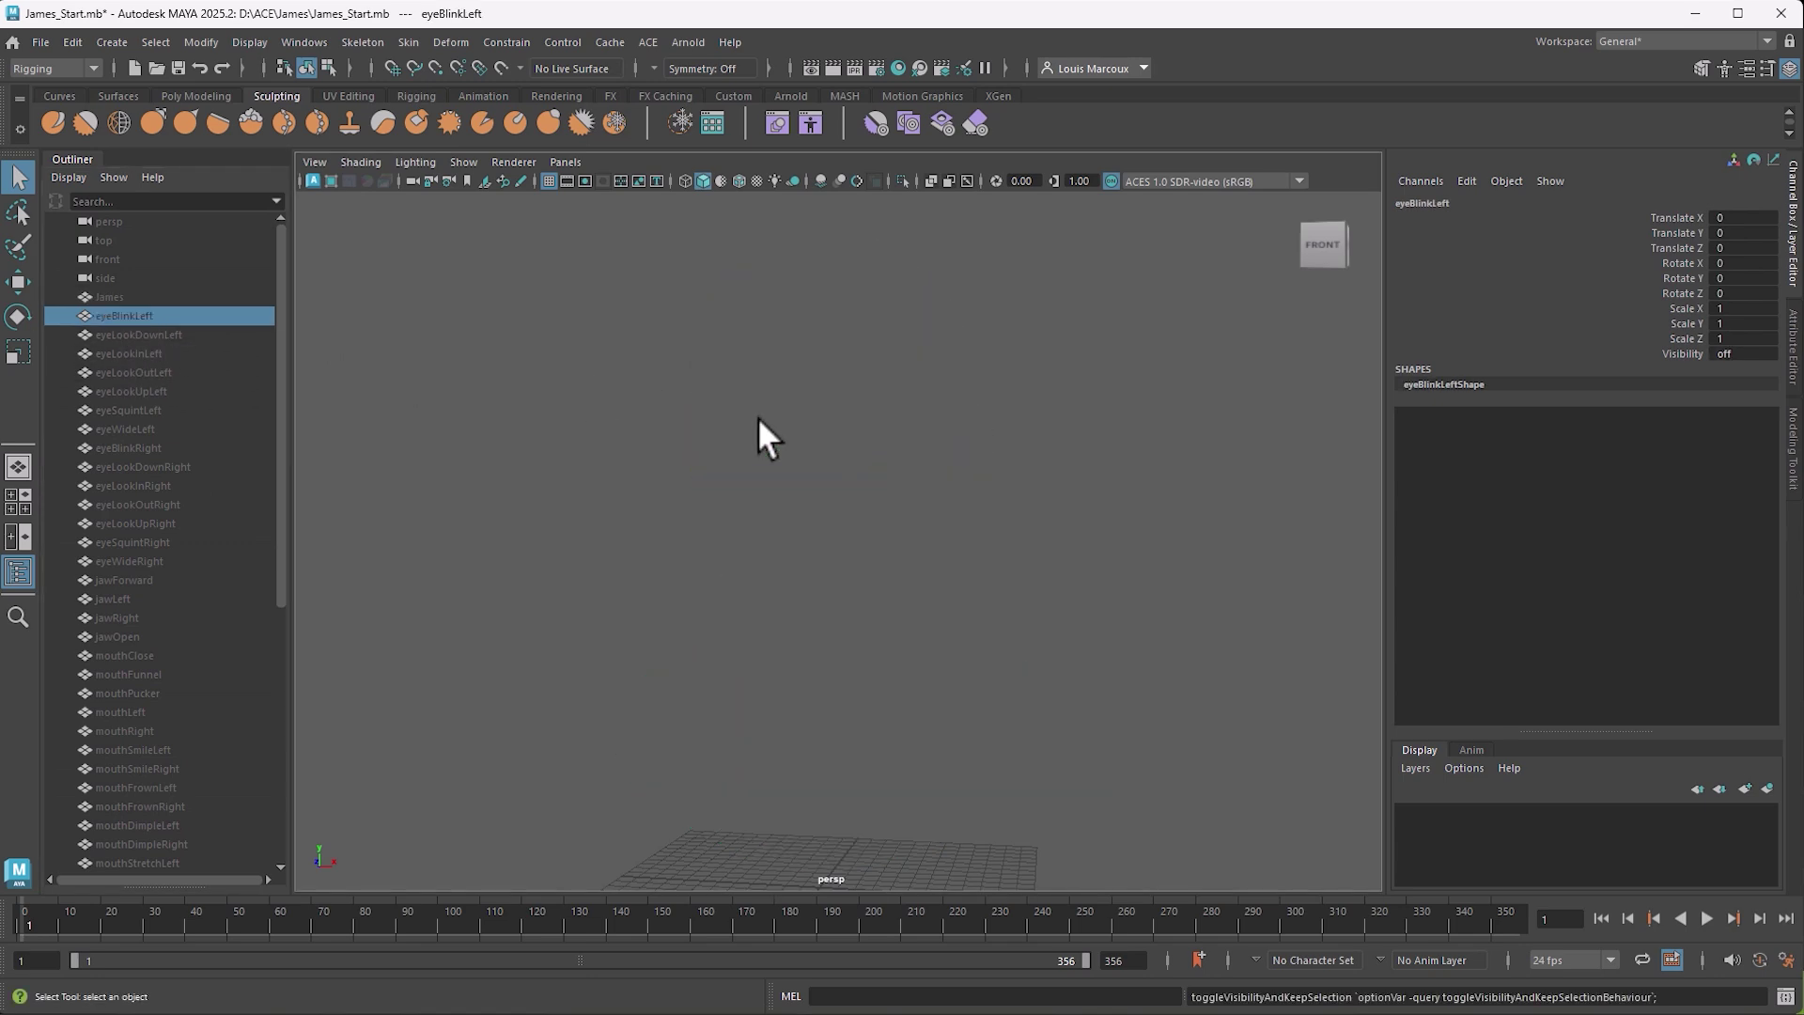
{"action": "left_click_drag", "start_coordinate": [167, 393], "coordinate": [137, 442]}
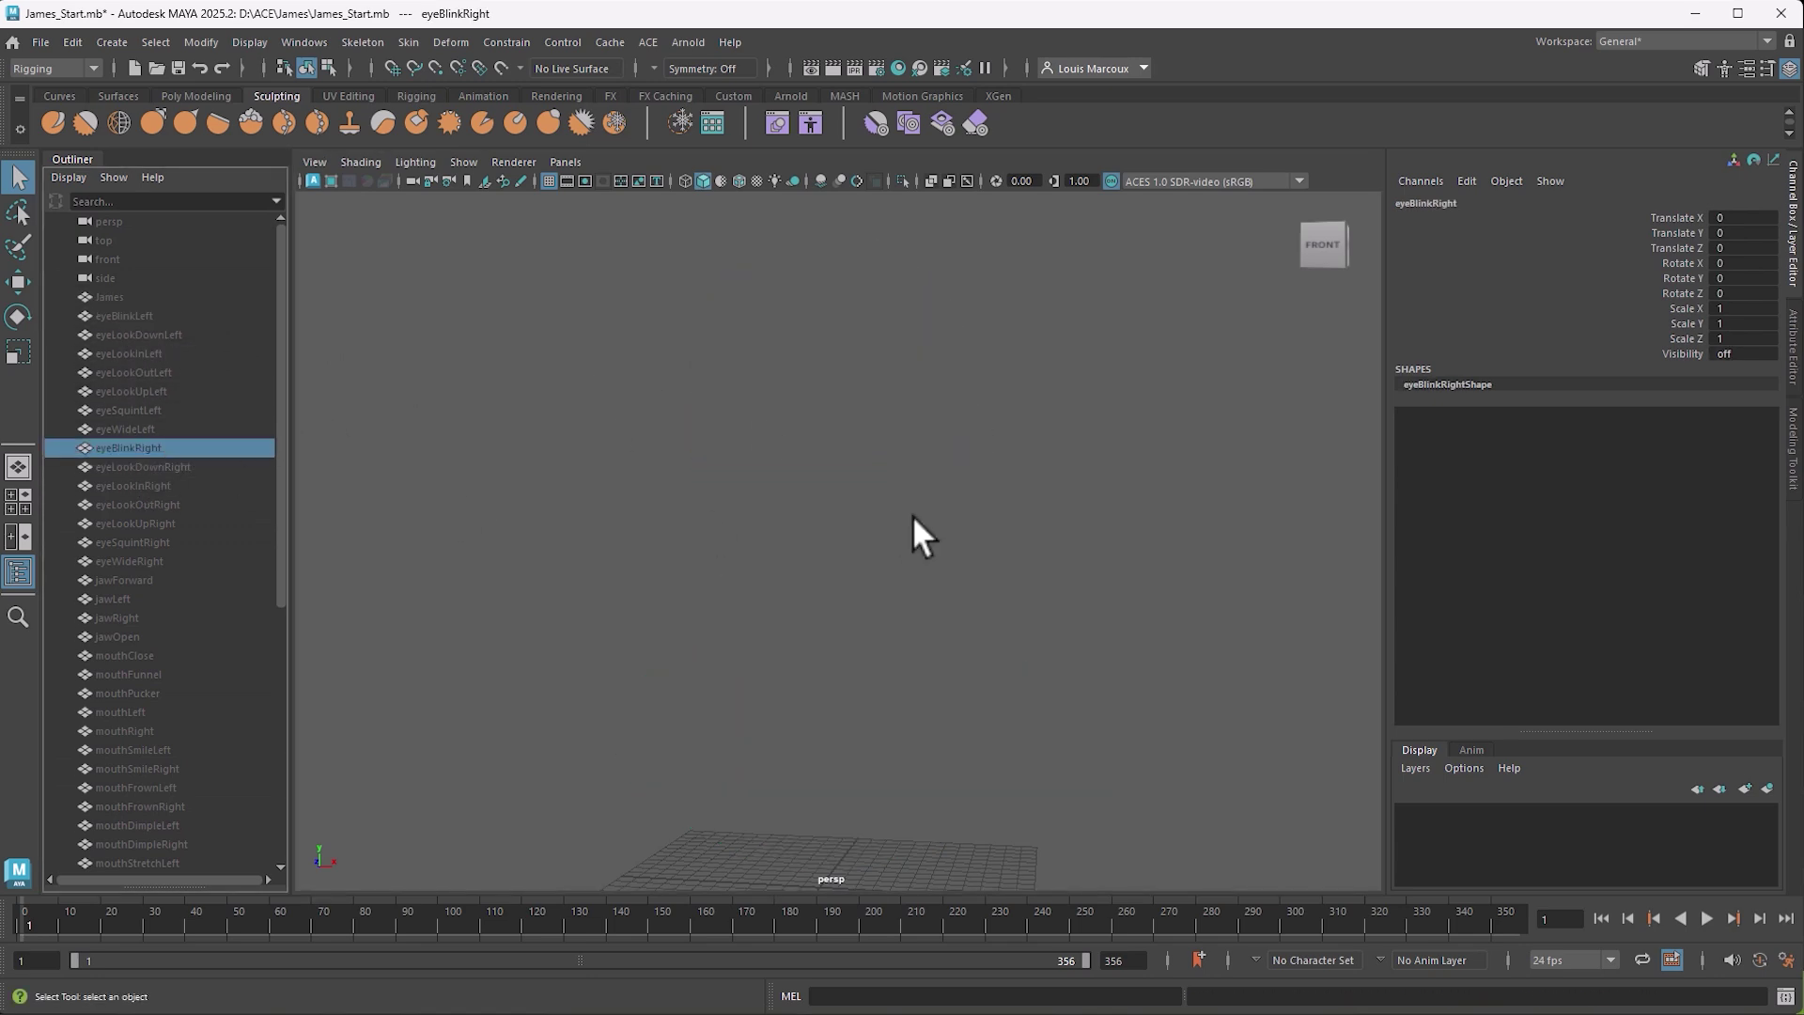
{"action": "left_click", "coordinate": [137, 447]}
{"action": "key", "text": "ctrl+h"}
{"action": "key", "text": "ctrl+h"}
{"action": "scroll", "coordinate": [284, 464], "scroll_direction": "down", "scroll_amount": 2}
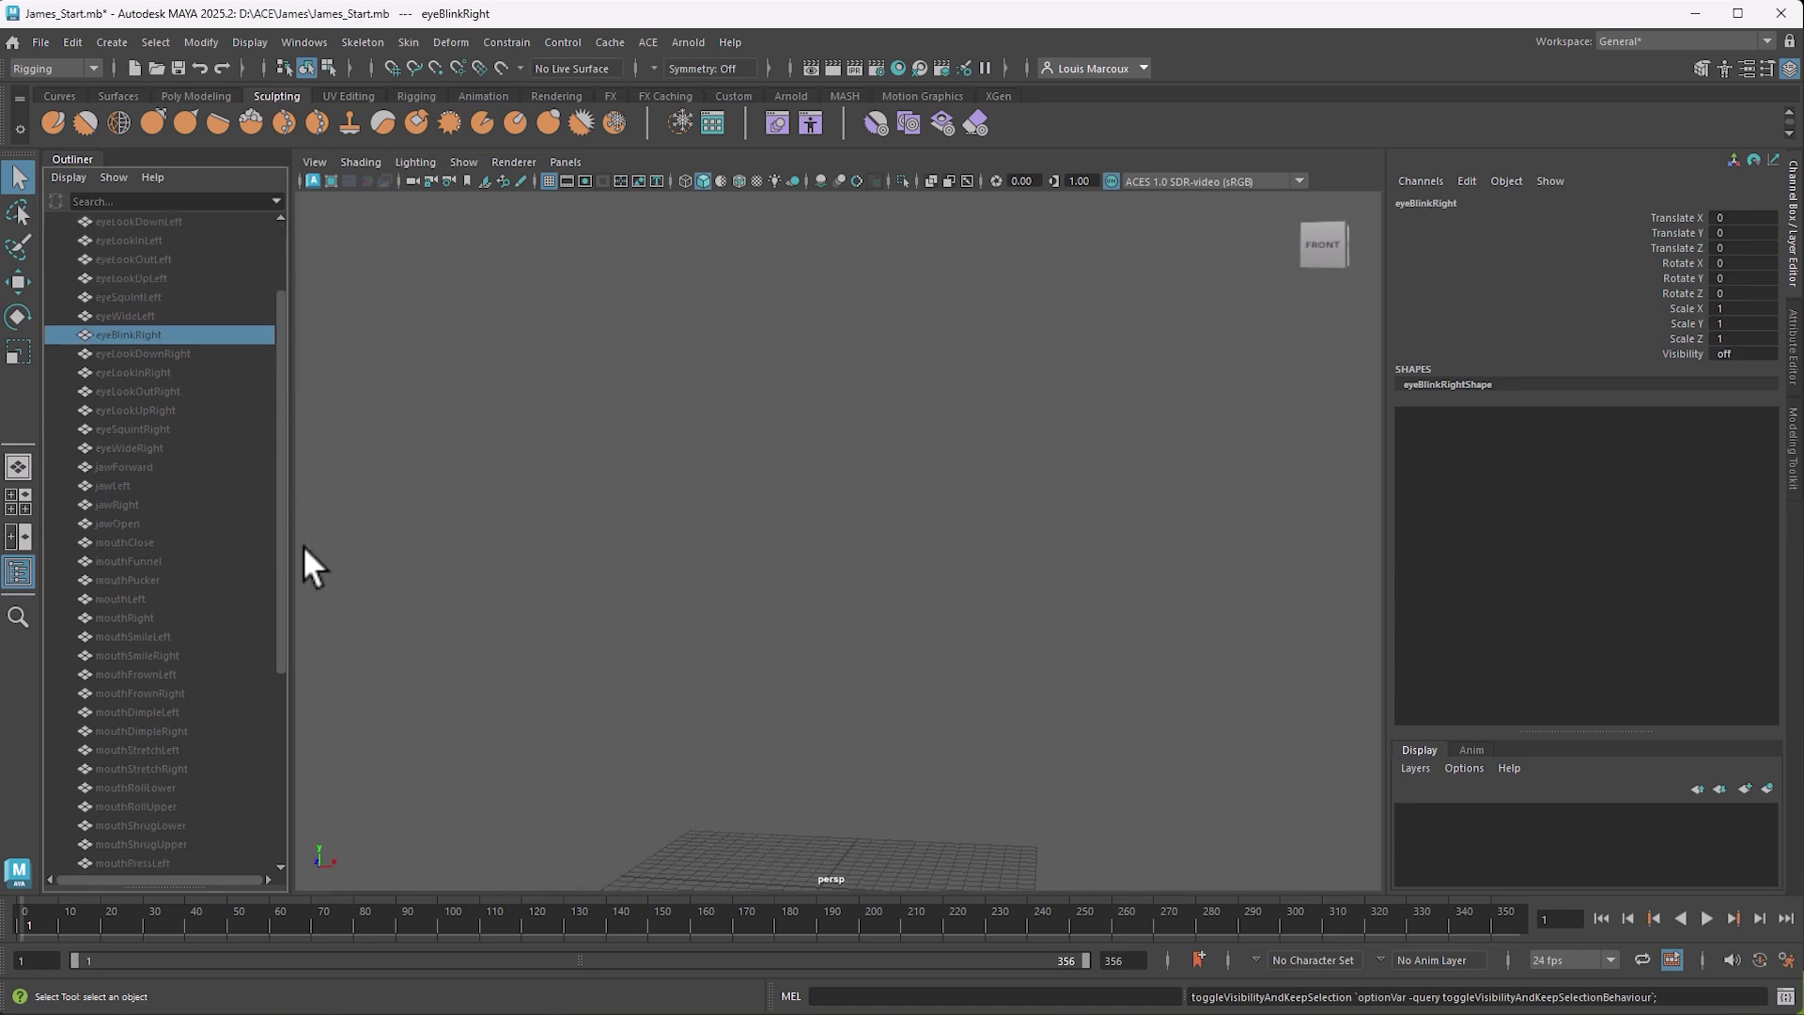
{"action": "left_click", "coordinate": [117, 523]}
{"action": "key", "text": "ctrl+h"}
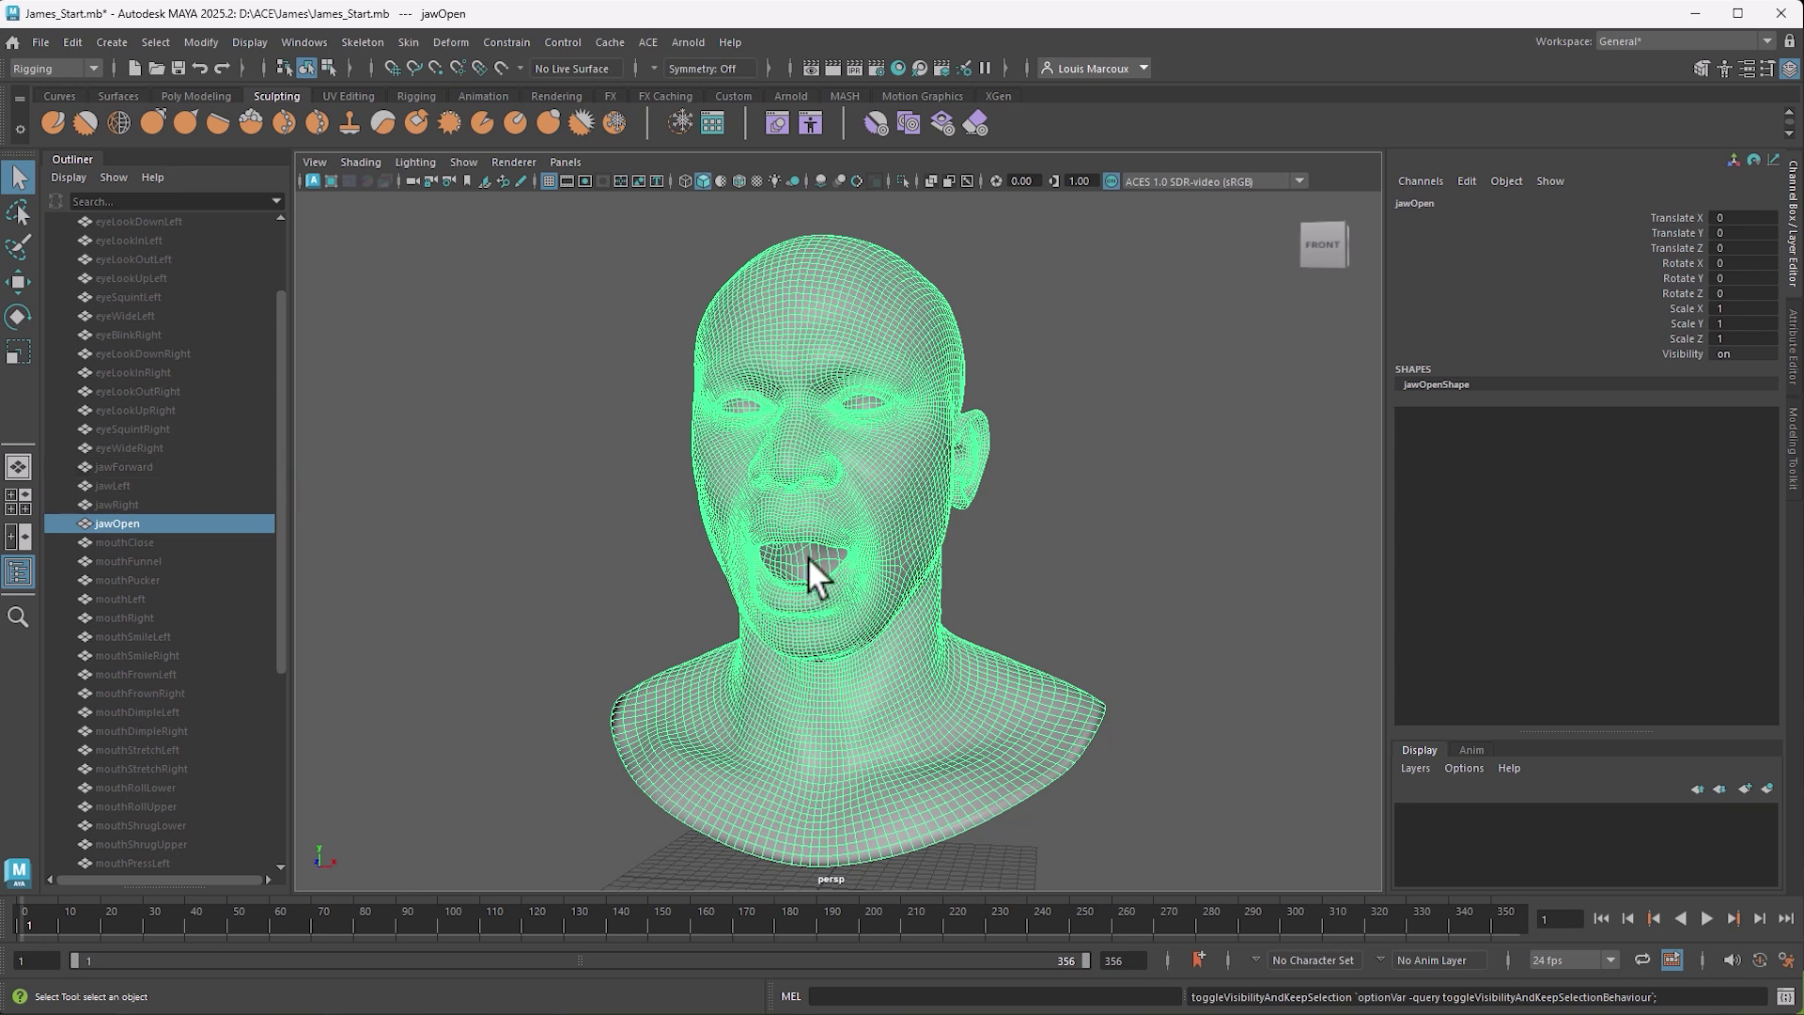
{"action": "key", "text": "ctrl+h"}
{"action": "left_click_drag", "start_coordinate": [280, 368], "coordinate": [276, 239]}
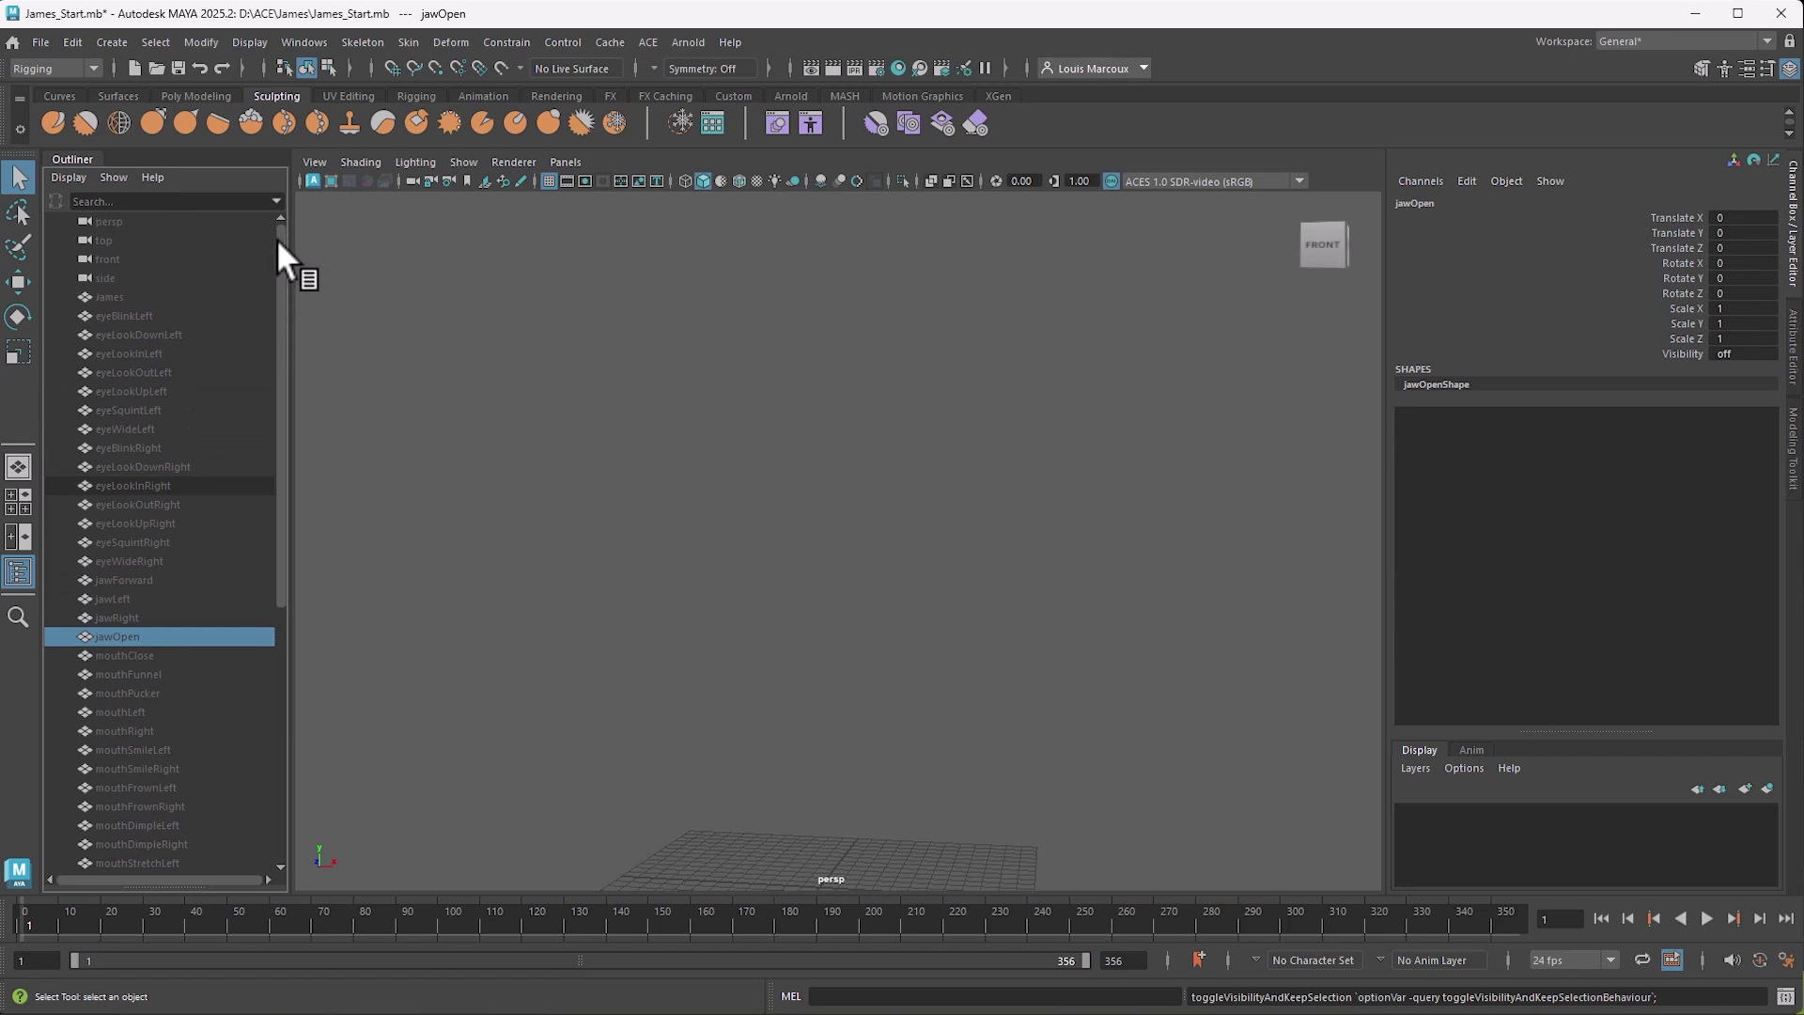
{"action": "left_click", "coordinate": [115, 296]}
{"action": "key", "text": "ctrl+h"}
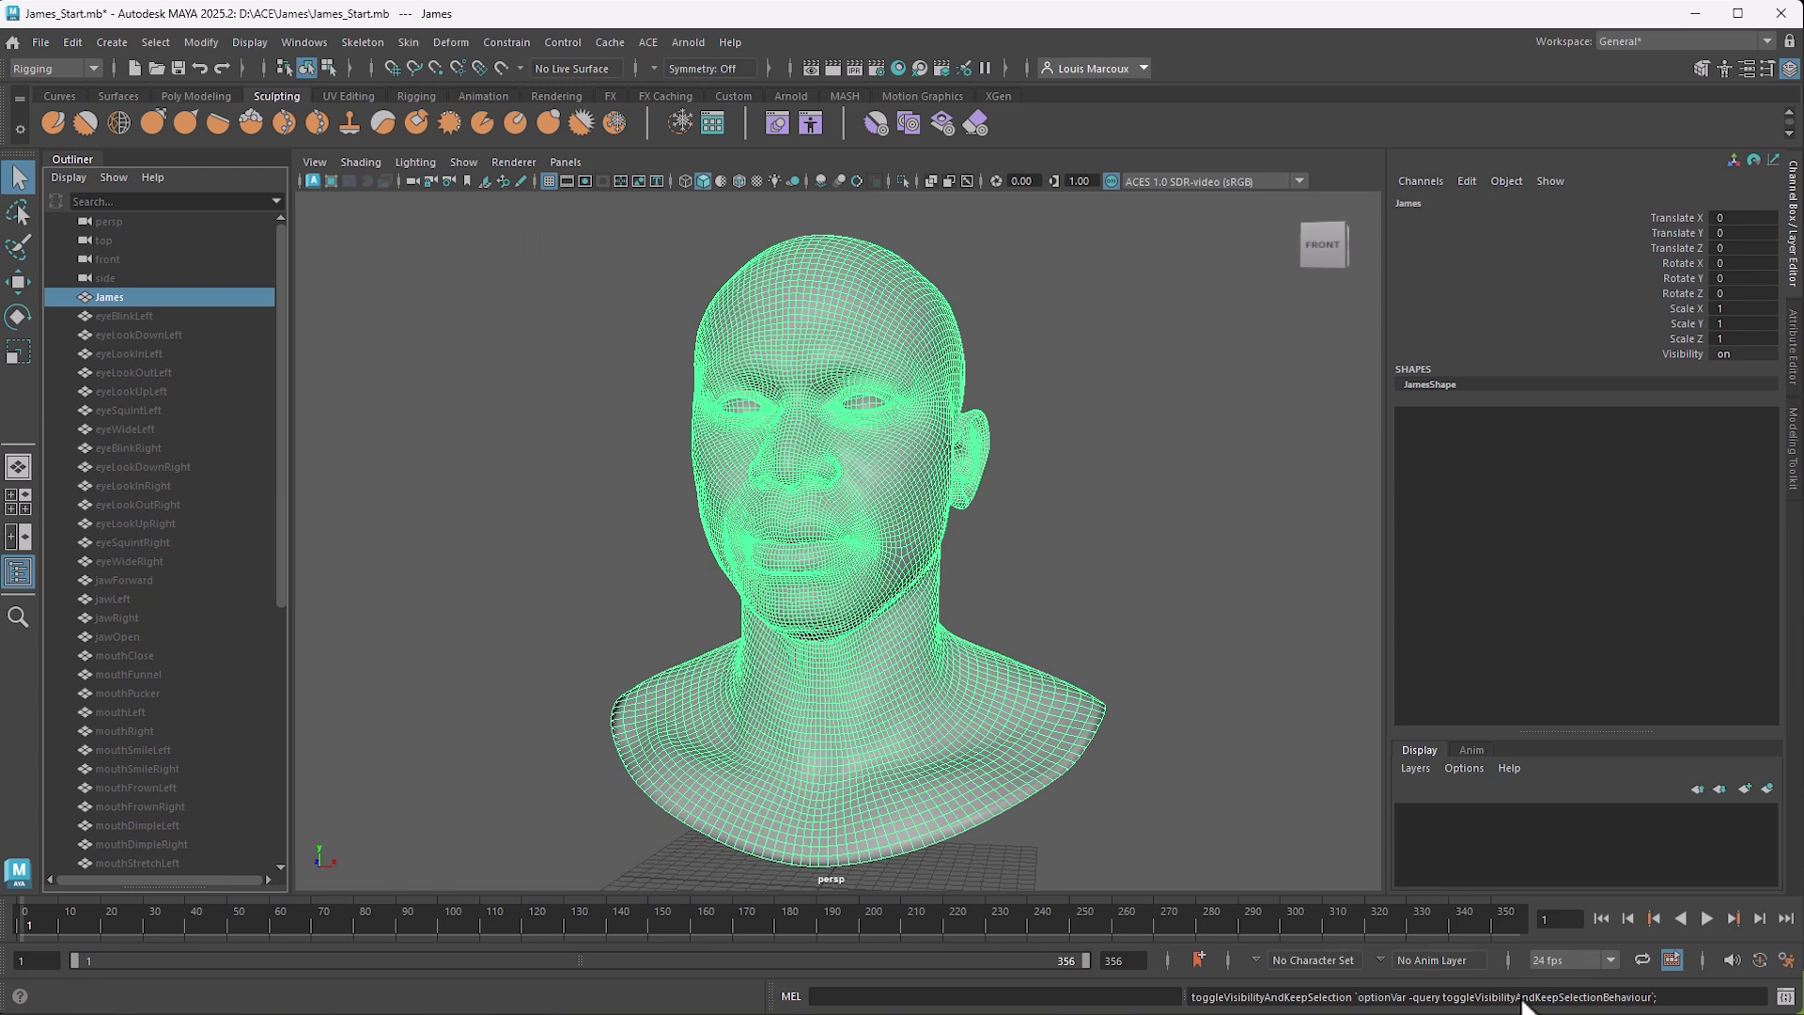
Change the scene frame rate to 30 fps in preferences and switch cached playback off
{"action": "left_click", "coordinate": [1785, 960]}
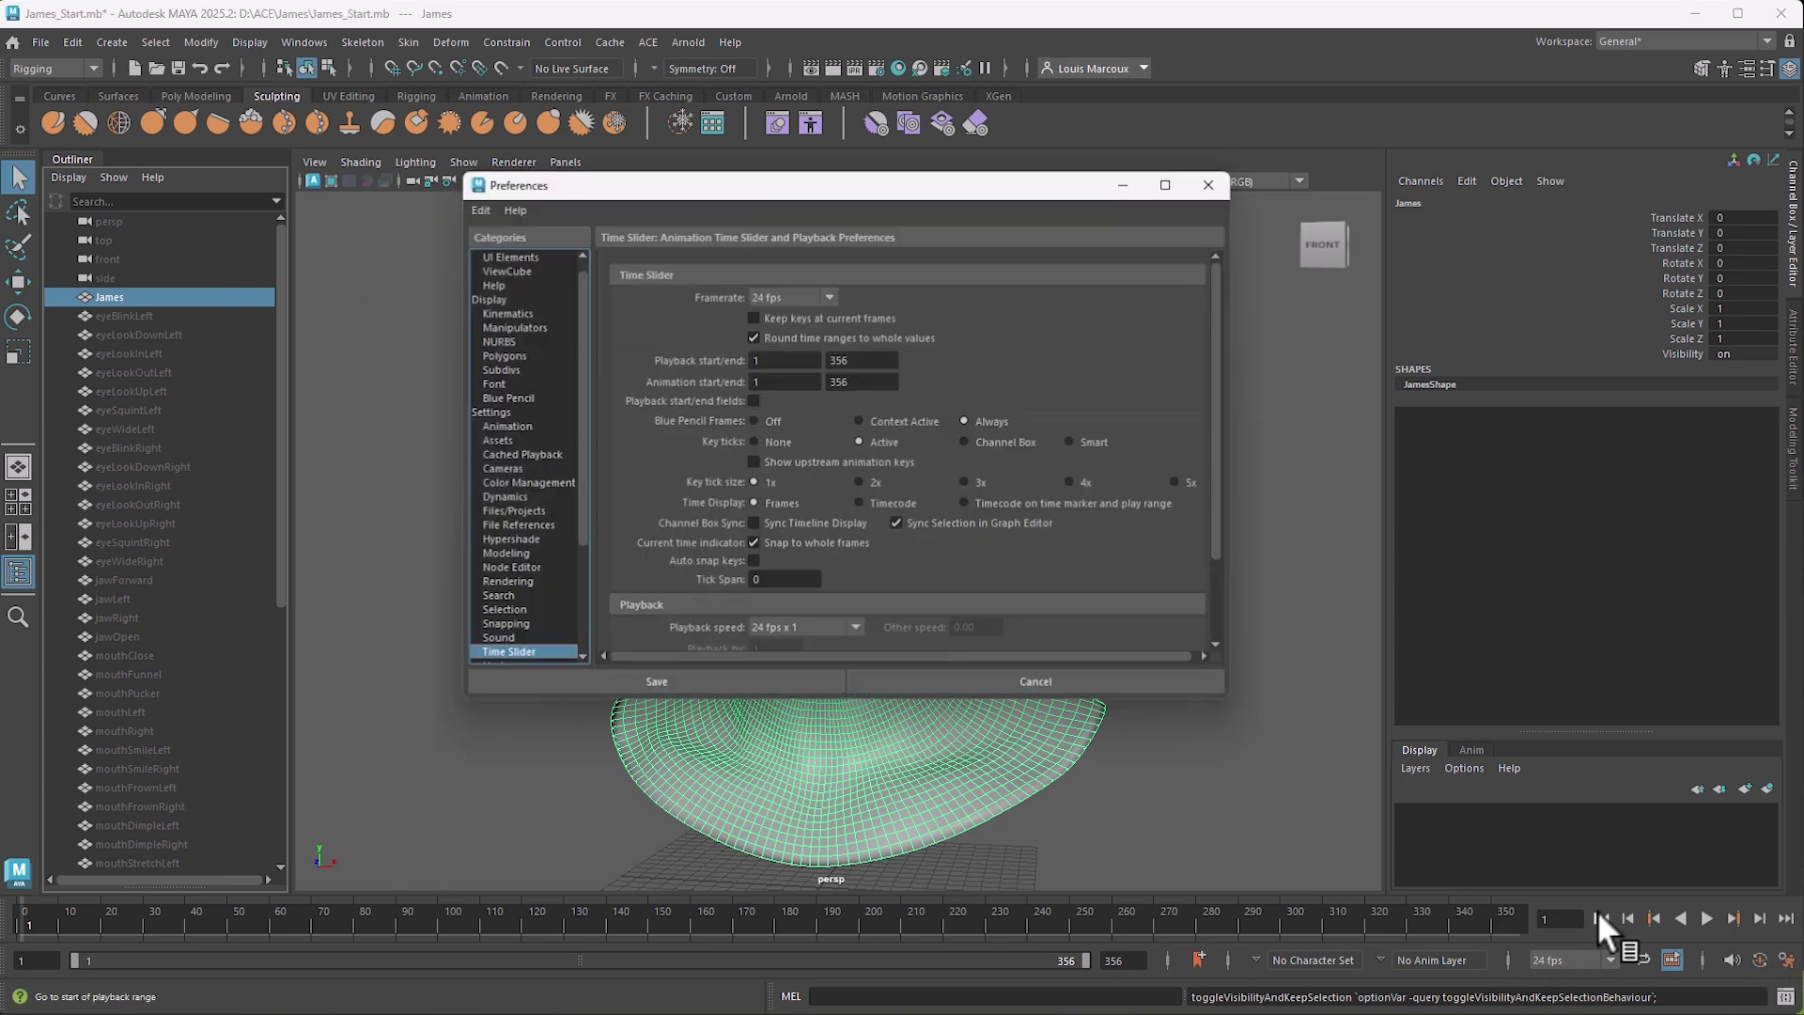
{"action": "left_click", "coordinate": [783, 297]}
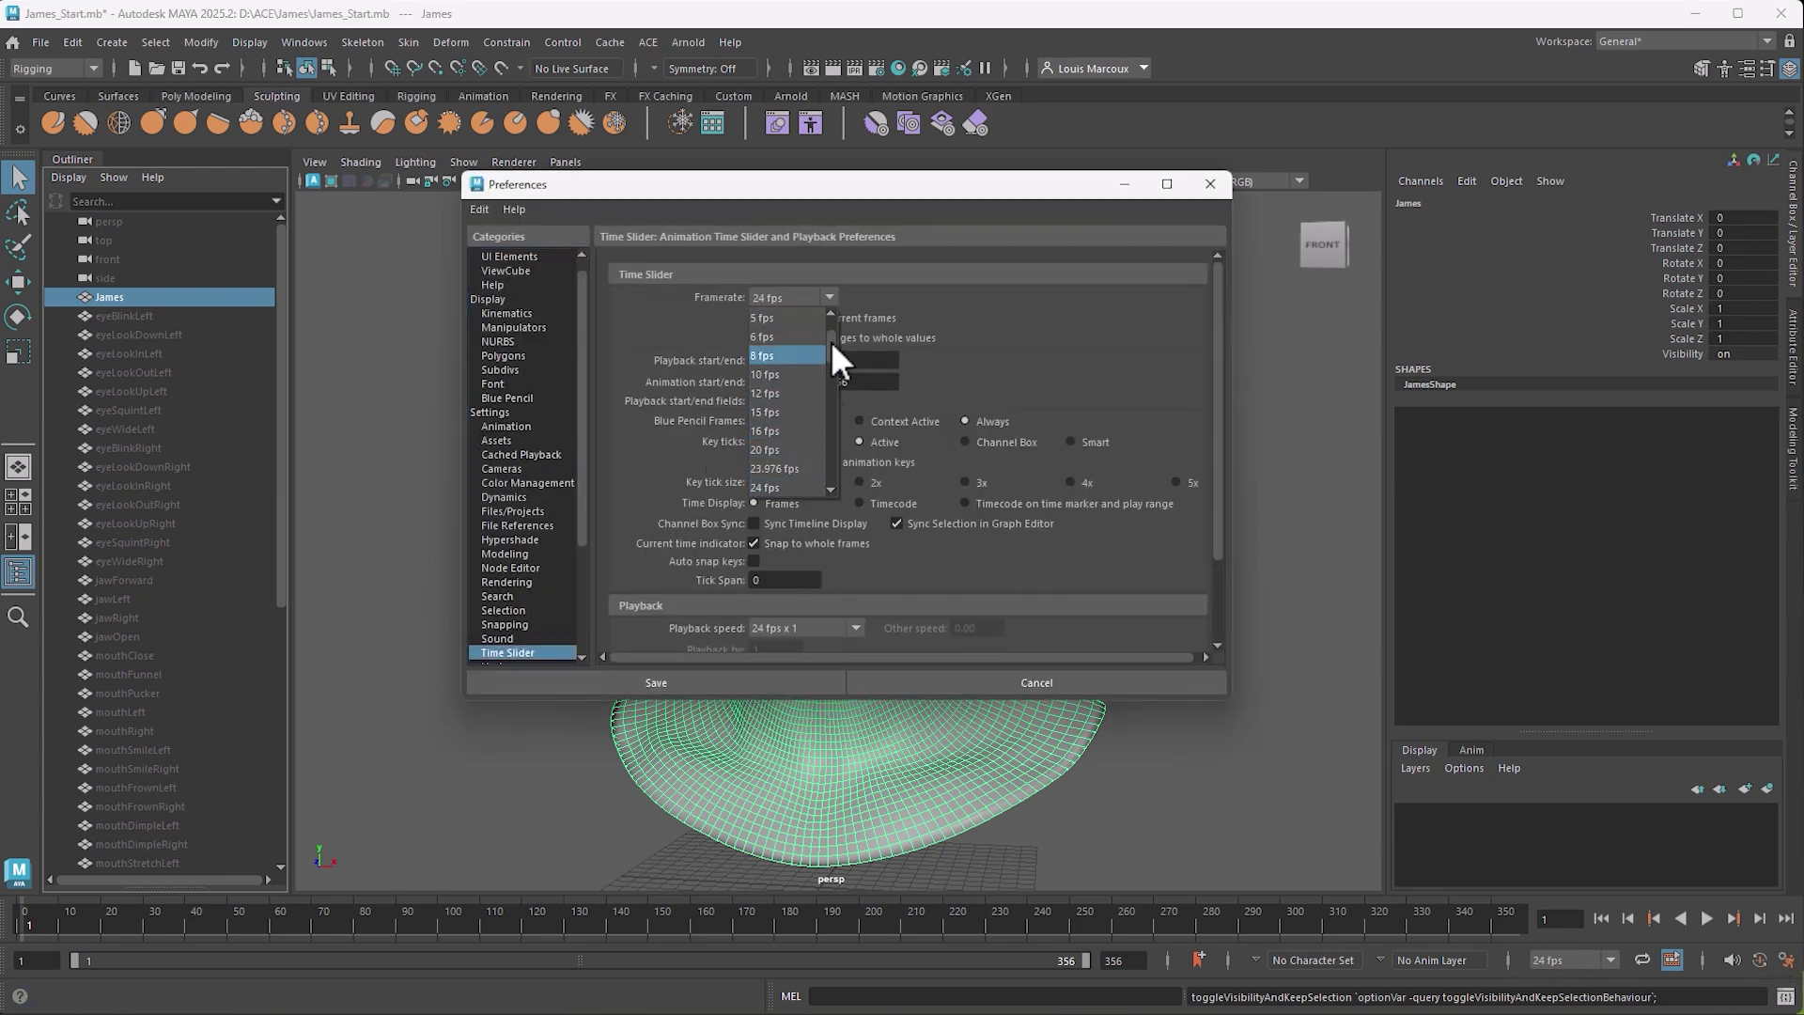
{"action": "left_click_drag", "start_coordinate": [831, 341], "coordinate": [829, 359]}
{"action": "left_click", "coordinate": [783, 426]}
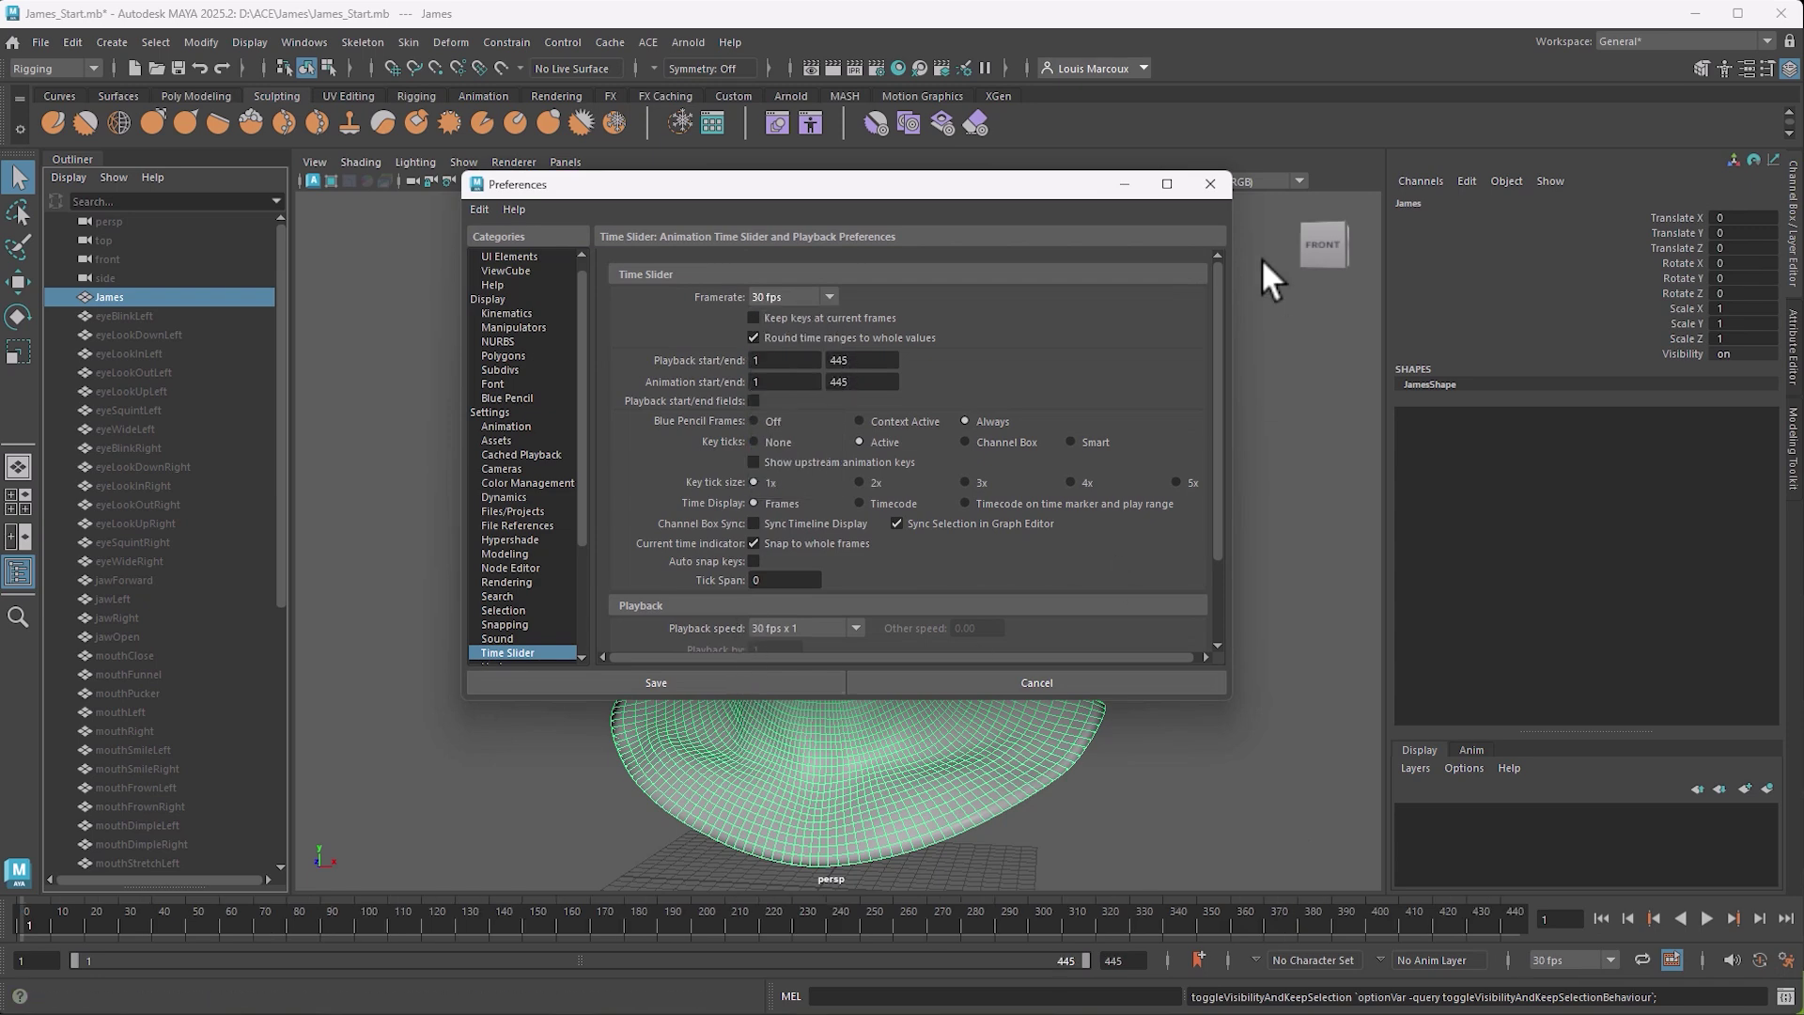
{"action": "left_click", "coordinate": [1212, 183]}
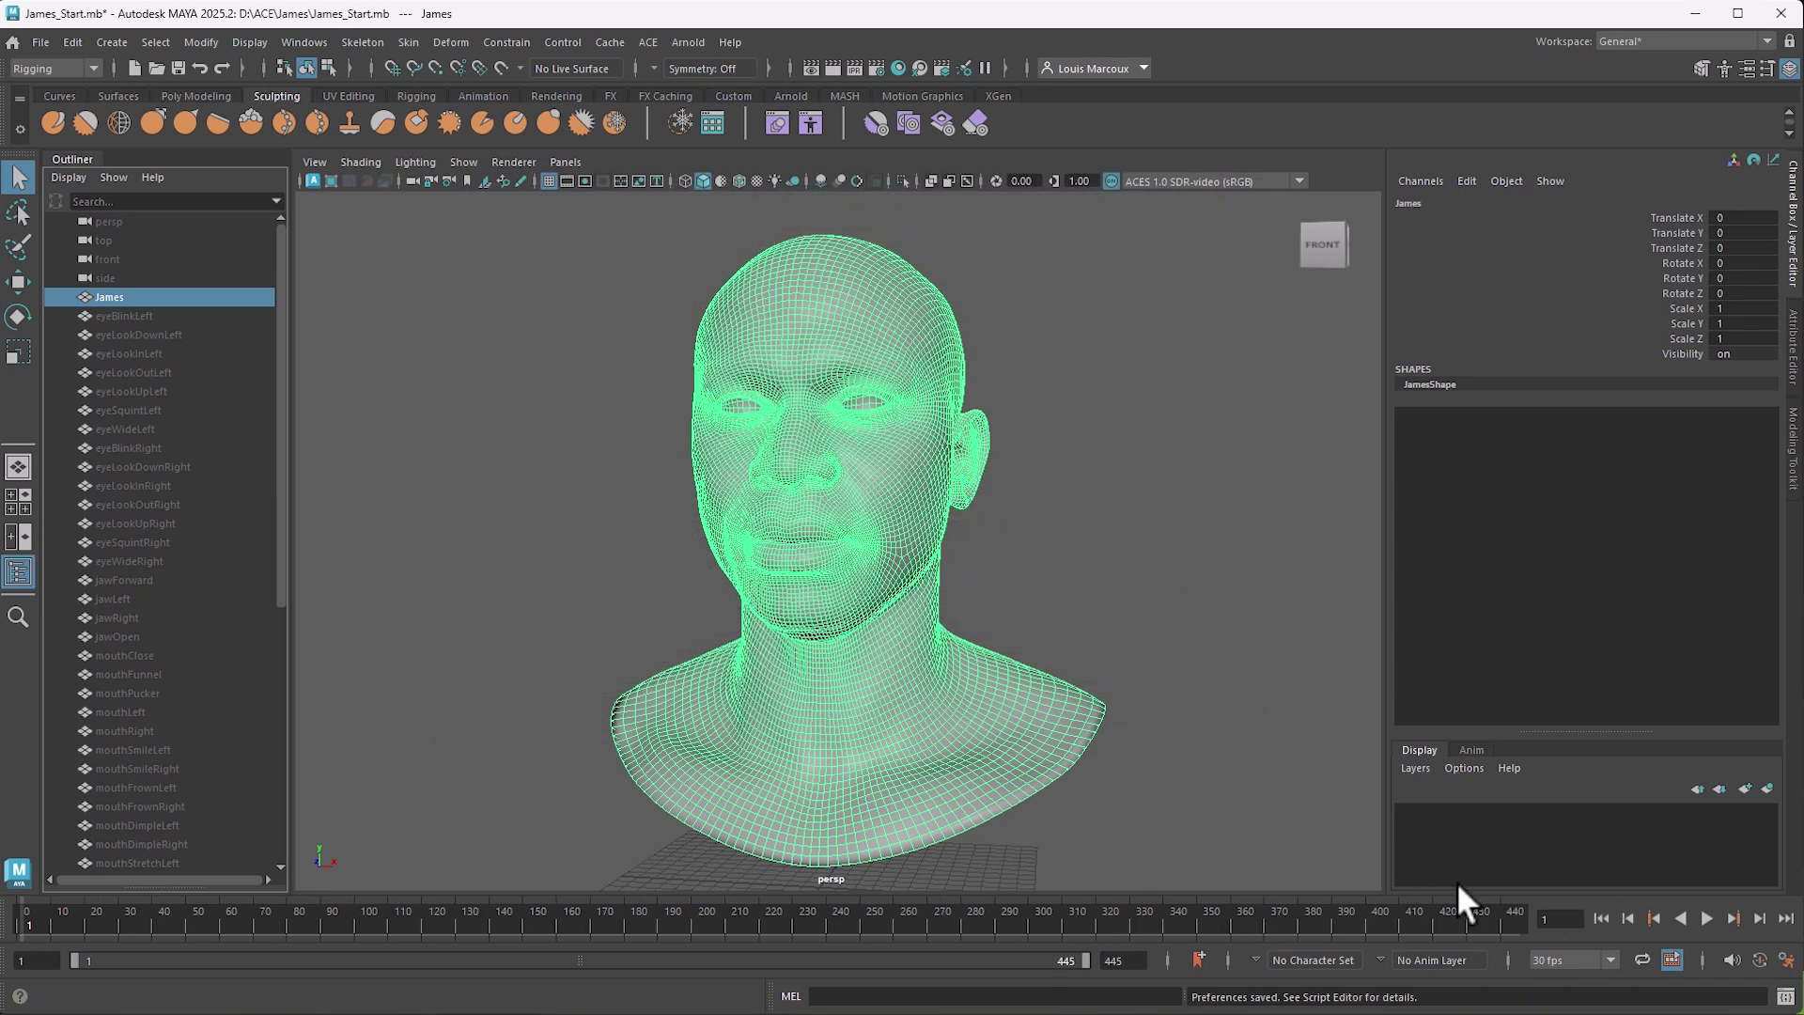
{"action": "left_click", "coordinate": [1671, 958]}
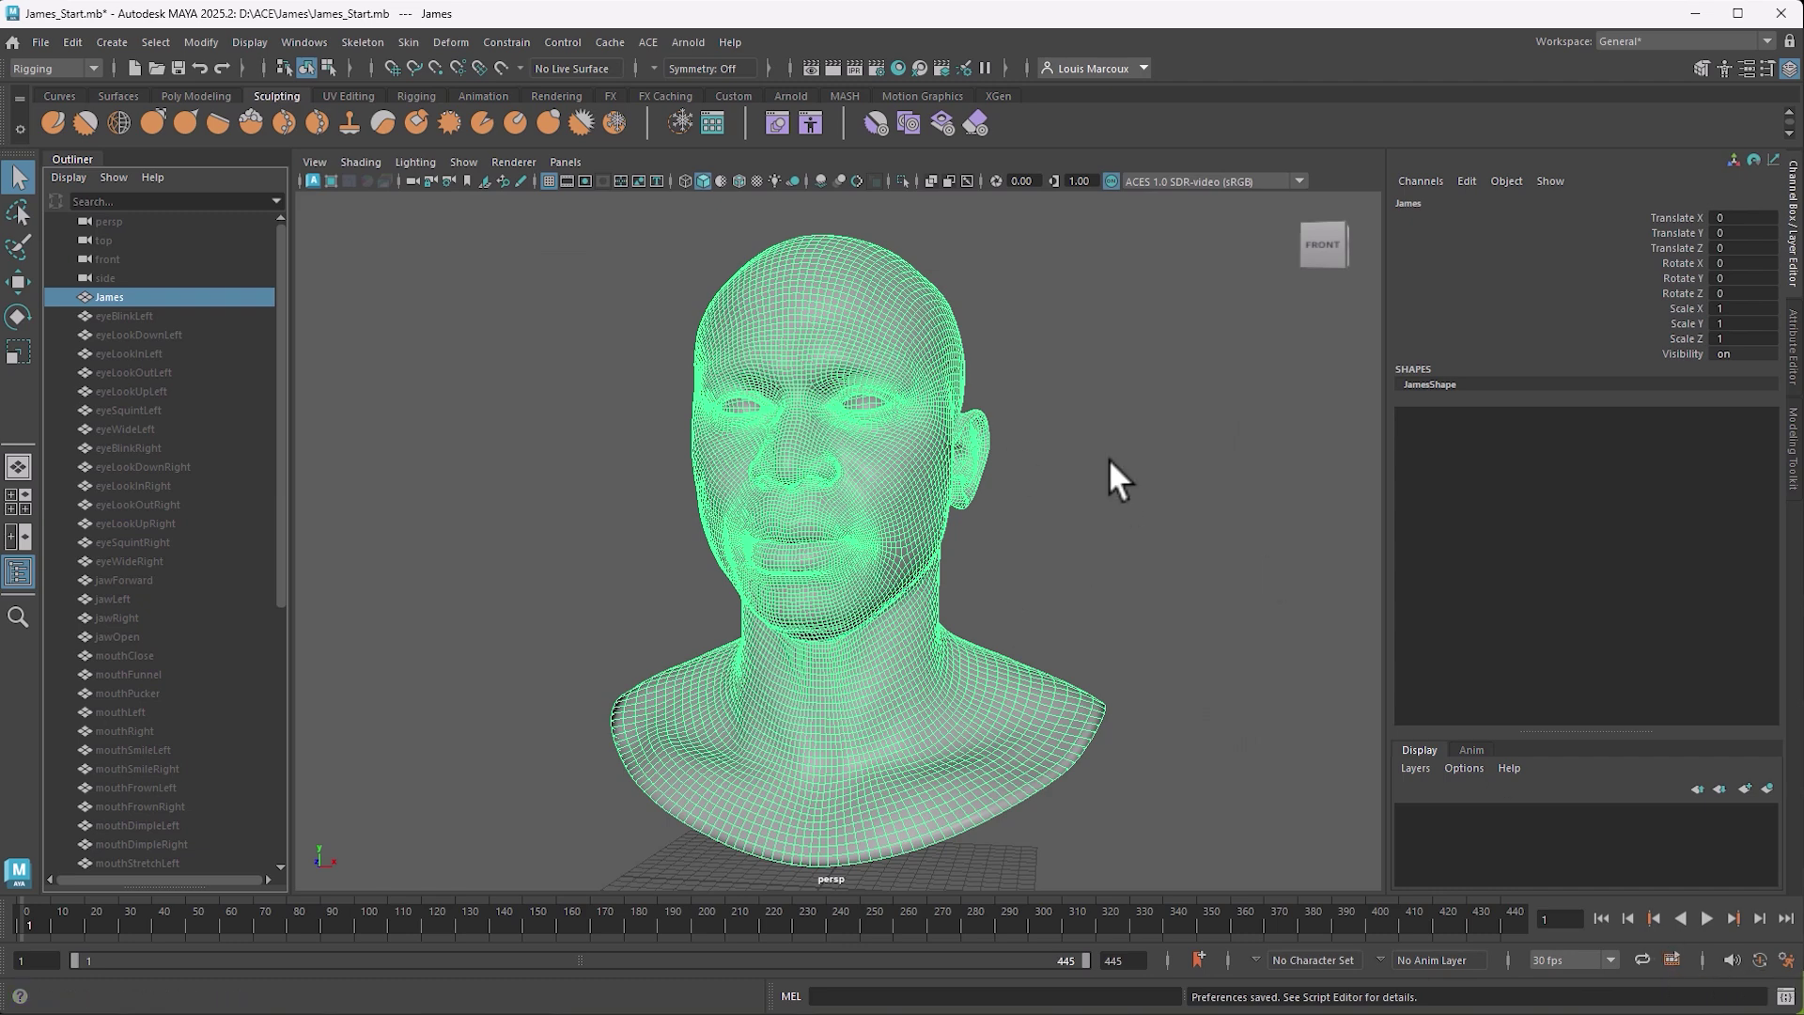
{"action": "left_click_drag", "start_coordinate": [927, 438], "coordinate": [902, 442], "text": "alt"}
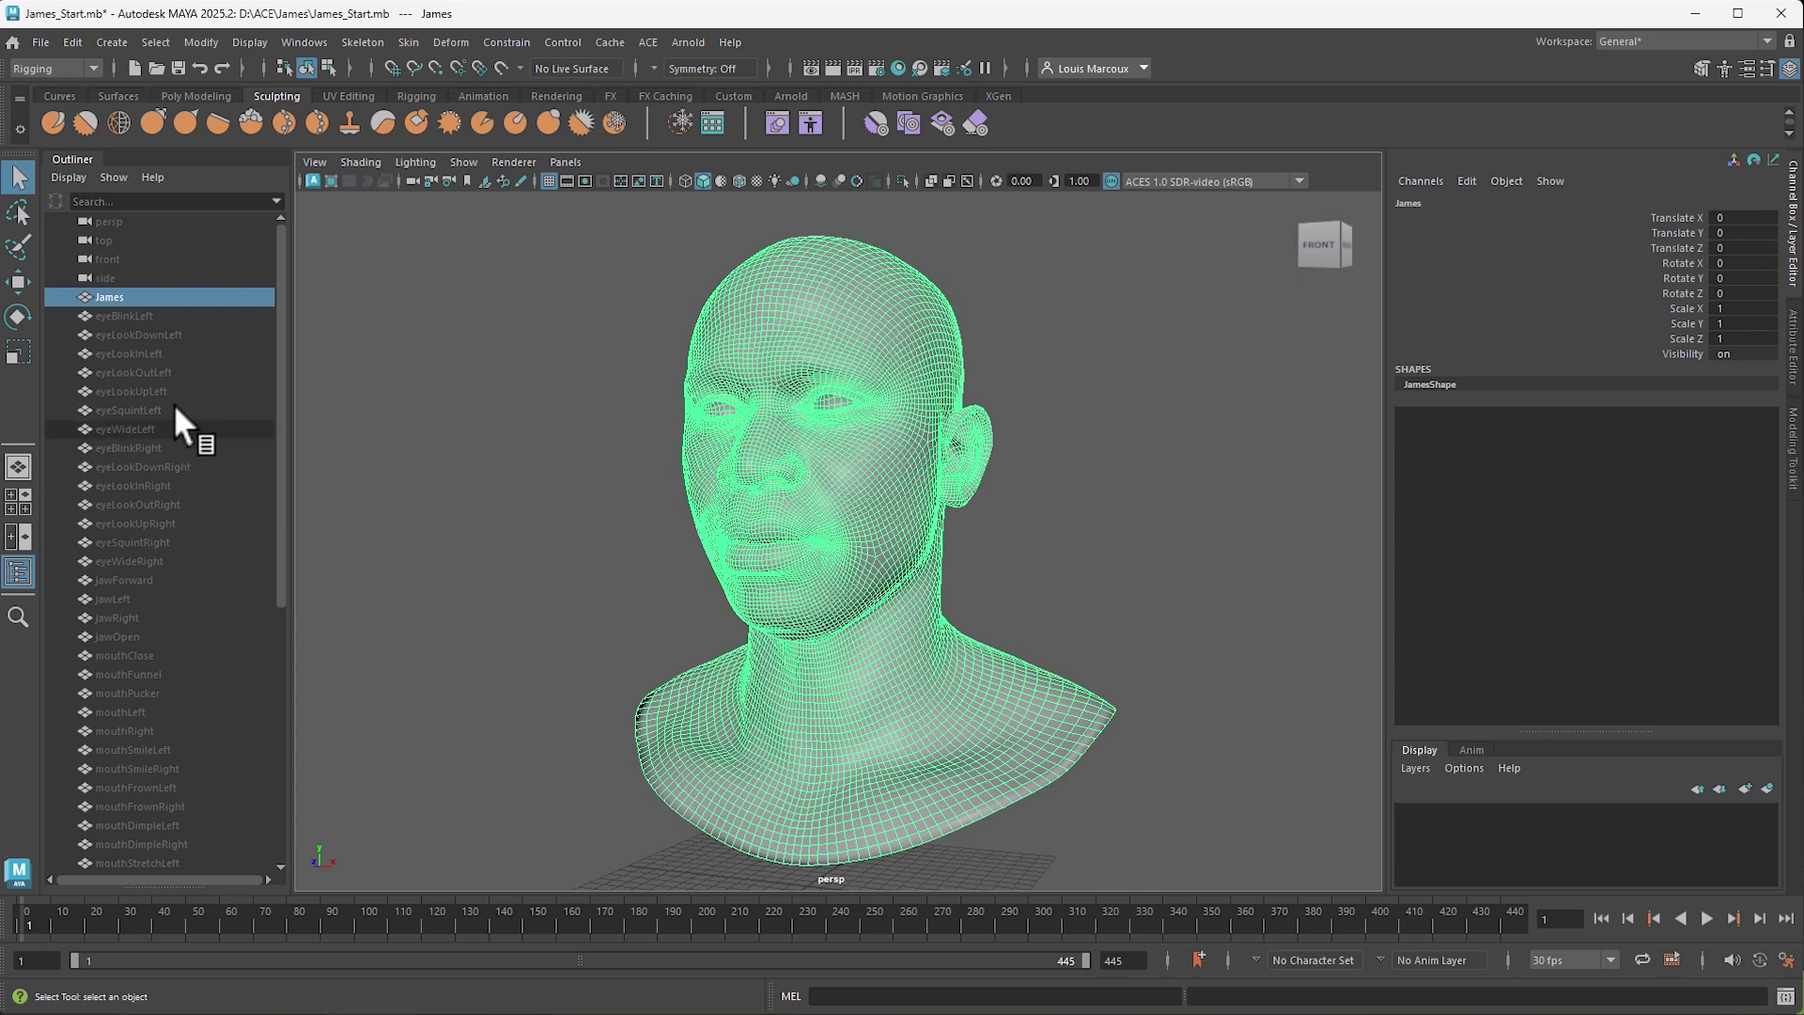
Build blendShape1 on James from the eyeBlinkLeft through noseSneerRight target meshes and view its weights
{"action": "left_click", "coordinate": [126, 318]}
{"action": "left_click_drag", "start_coordinate": [121, 318], "coordinate": [193, 821]}
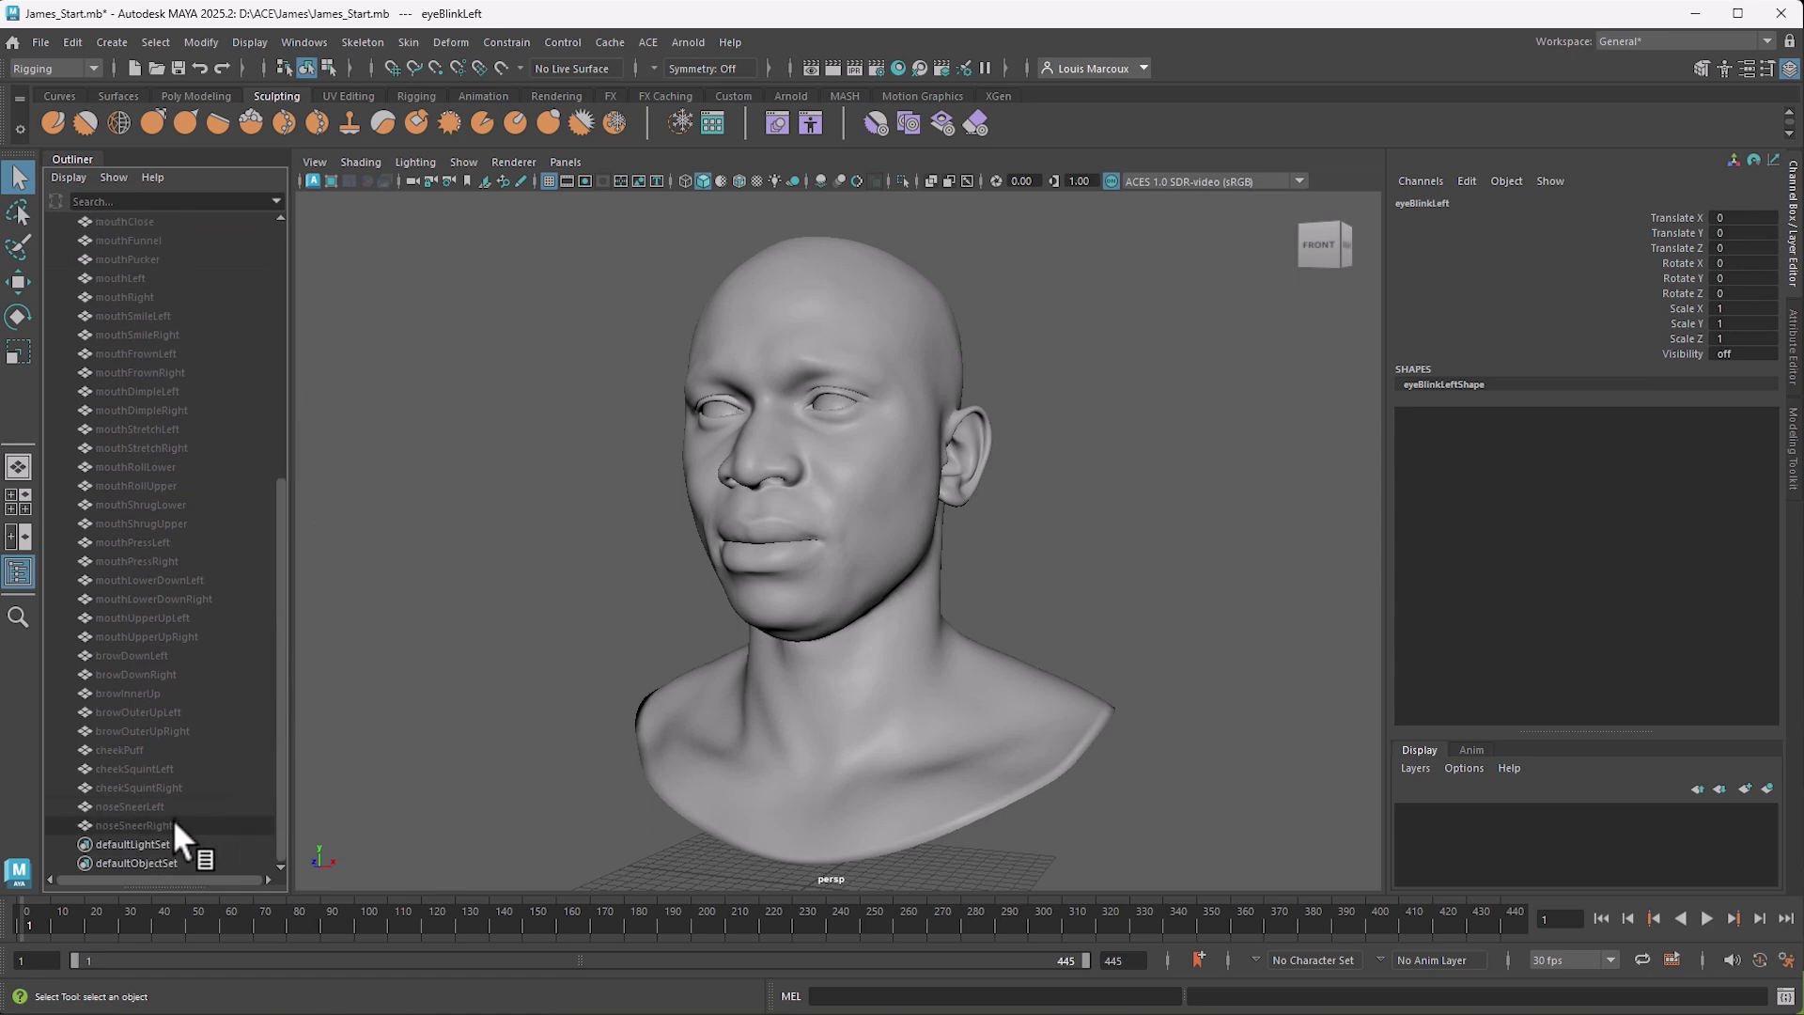
{"action": "left_click", "coordinate": [173, 823], "text": "shift"}
{"action": "left_click_drag", "start_coordinate": [282, 702], "coordinate": [120, 294]}
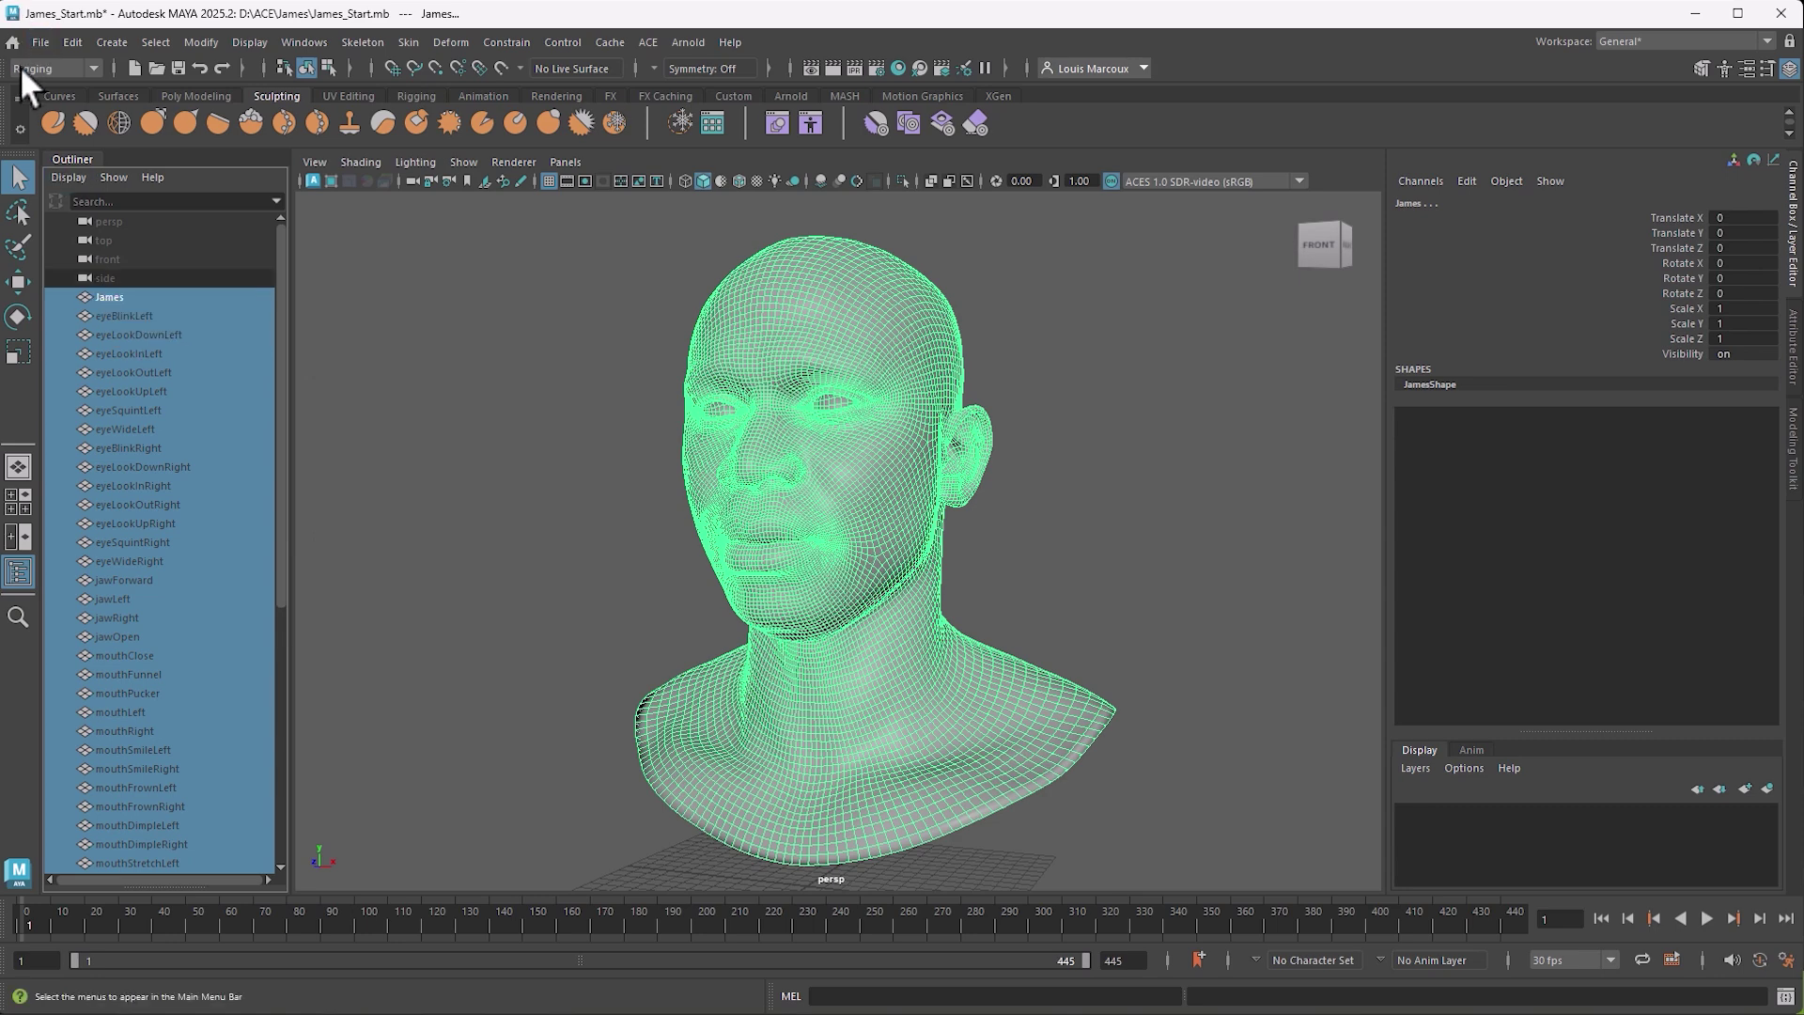
{"action": "left_click", "coordinate": [451, 40]}
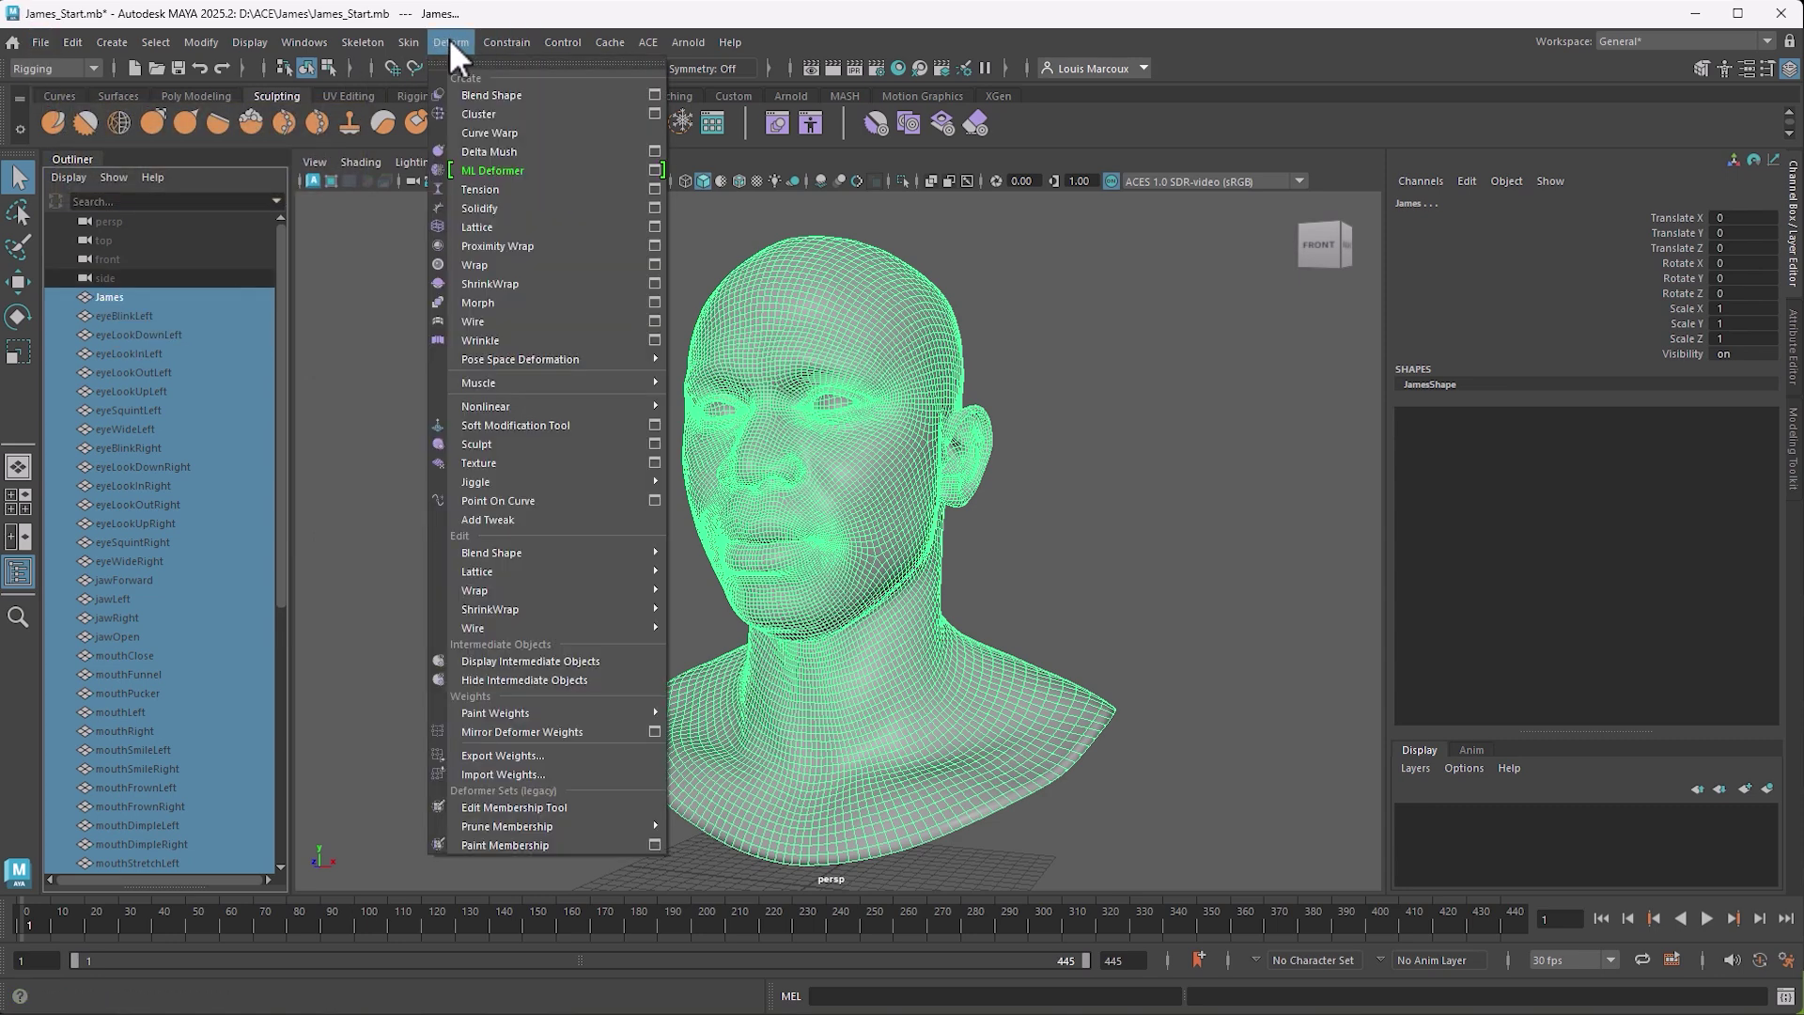
{"action": "left_click", "coordinate": [479, 96]}
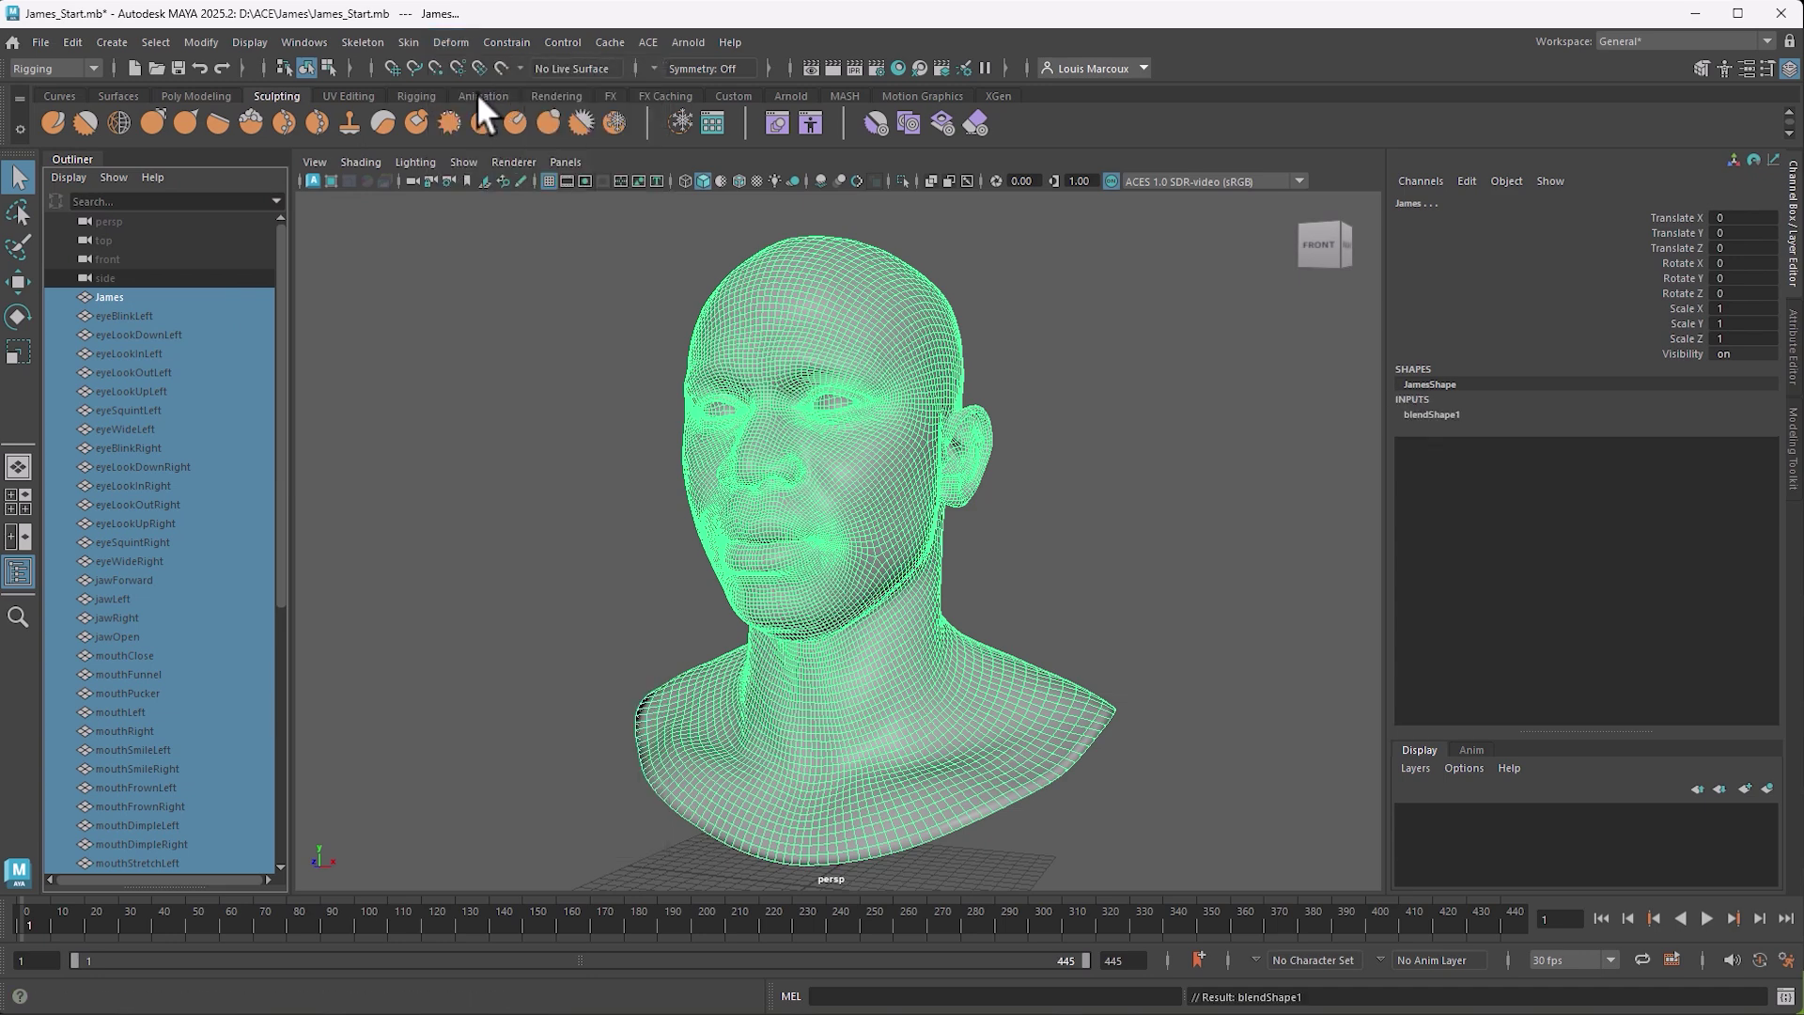
{"action": "left_click", "coordinate": [111, 297]}
{"action": "left_click", "coordinate": [1449, 419]}
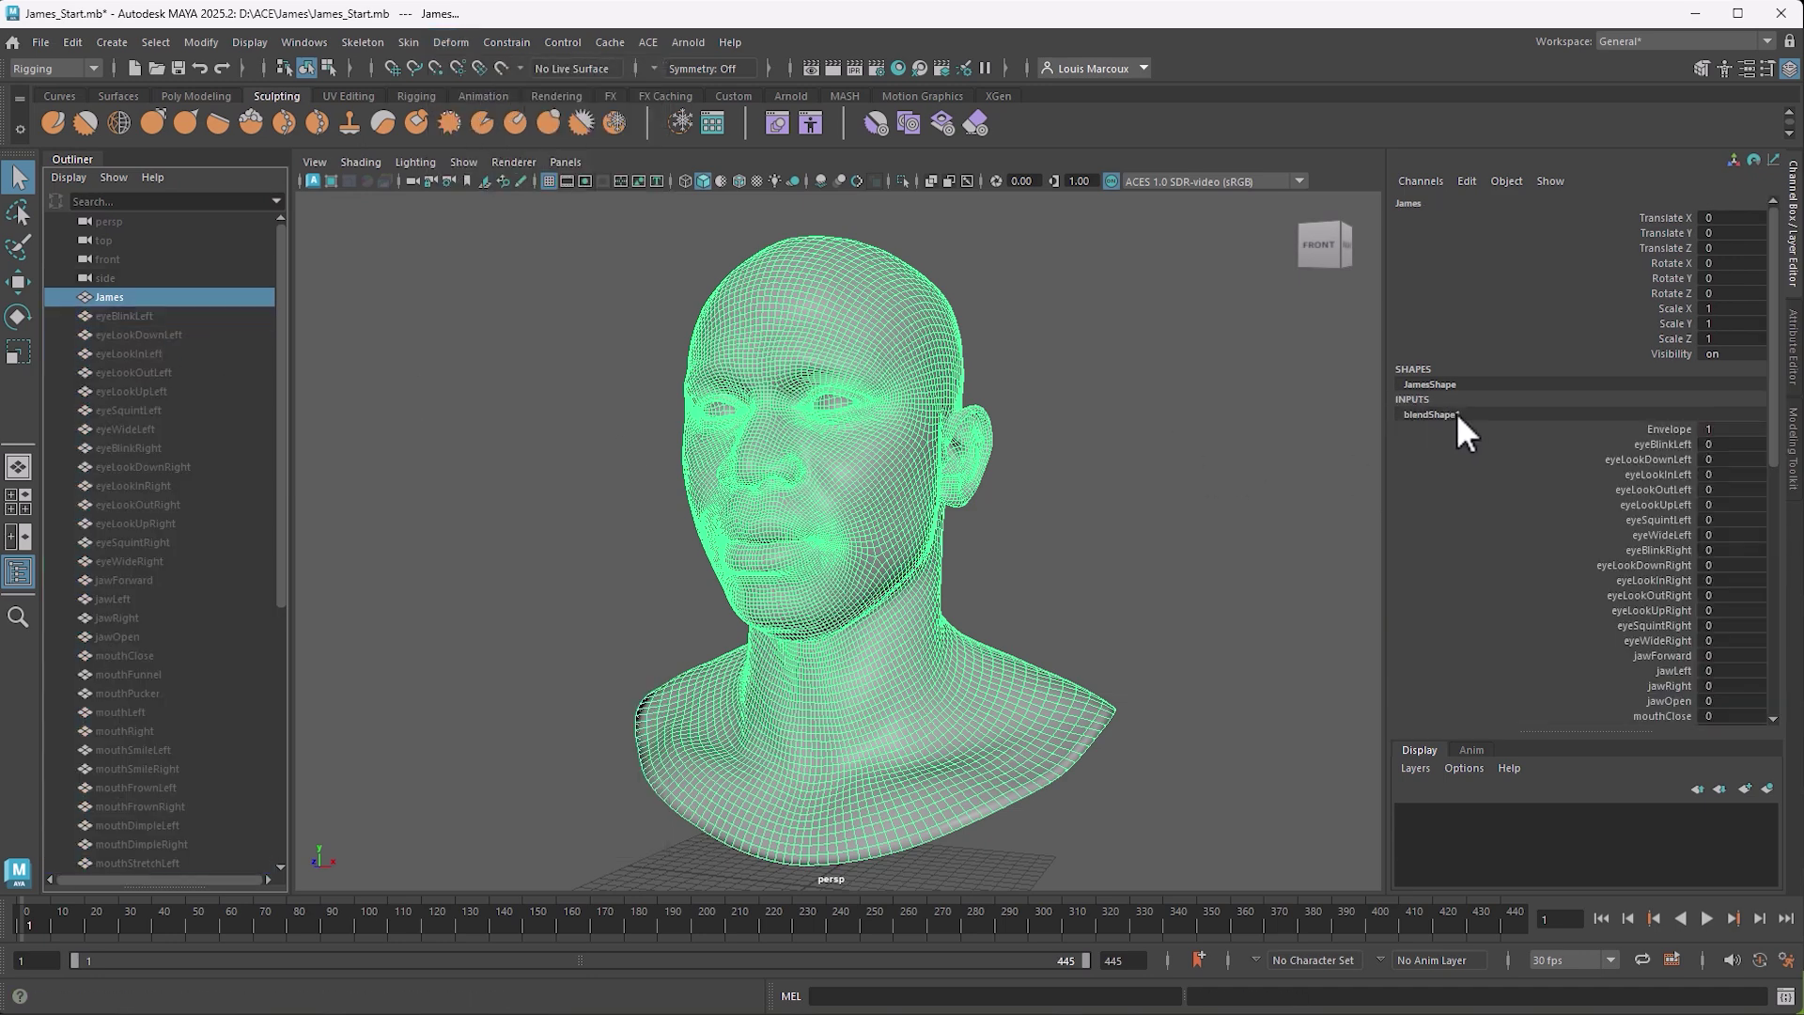
{"action": "left_click_drag", "start_coordinate": [1773, 370], "coordinate": [1765, 306]}
Delete the eyeBlinkLeft through noseSneerRight target meshes from the Outliner
{"action": "left_click", "coordinate": [146, 316]}
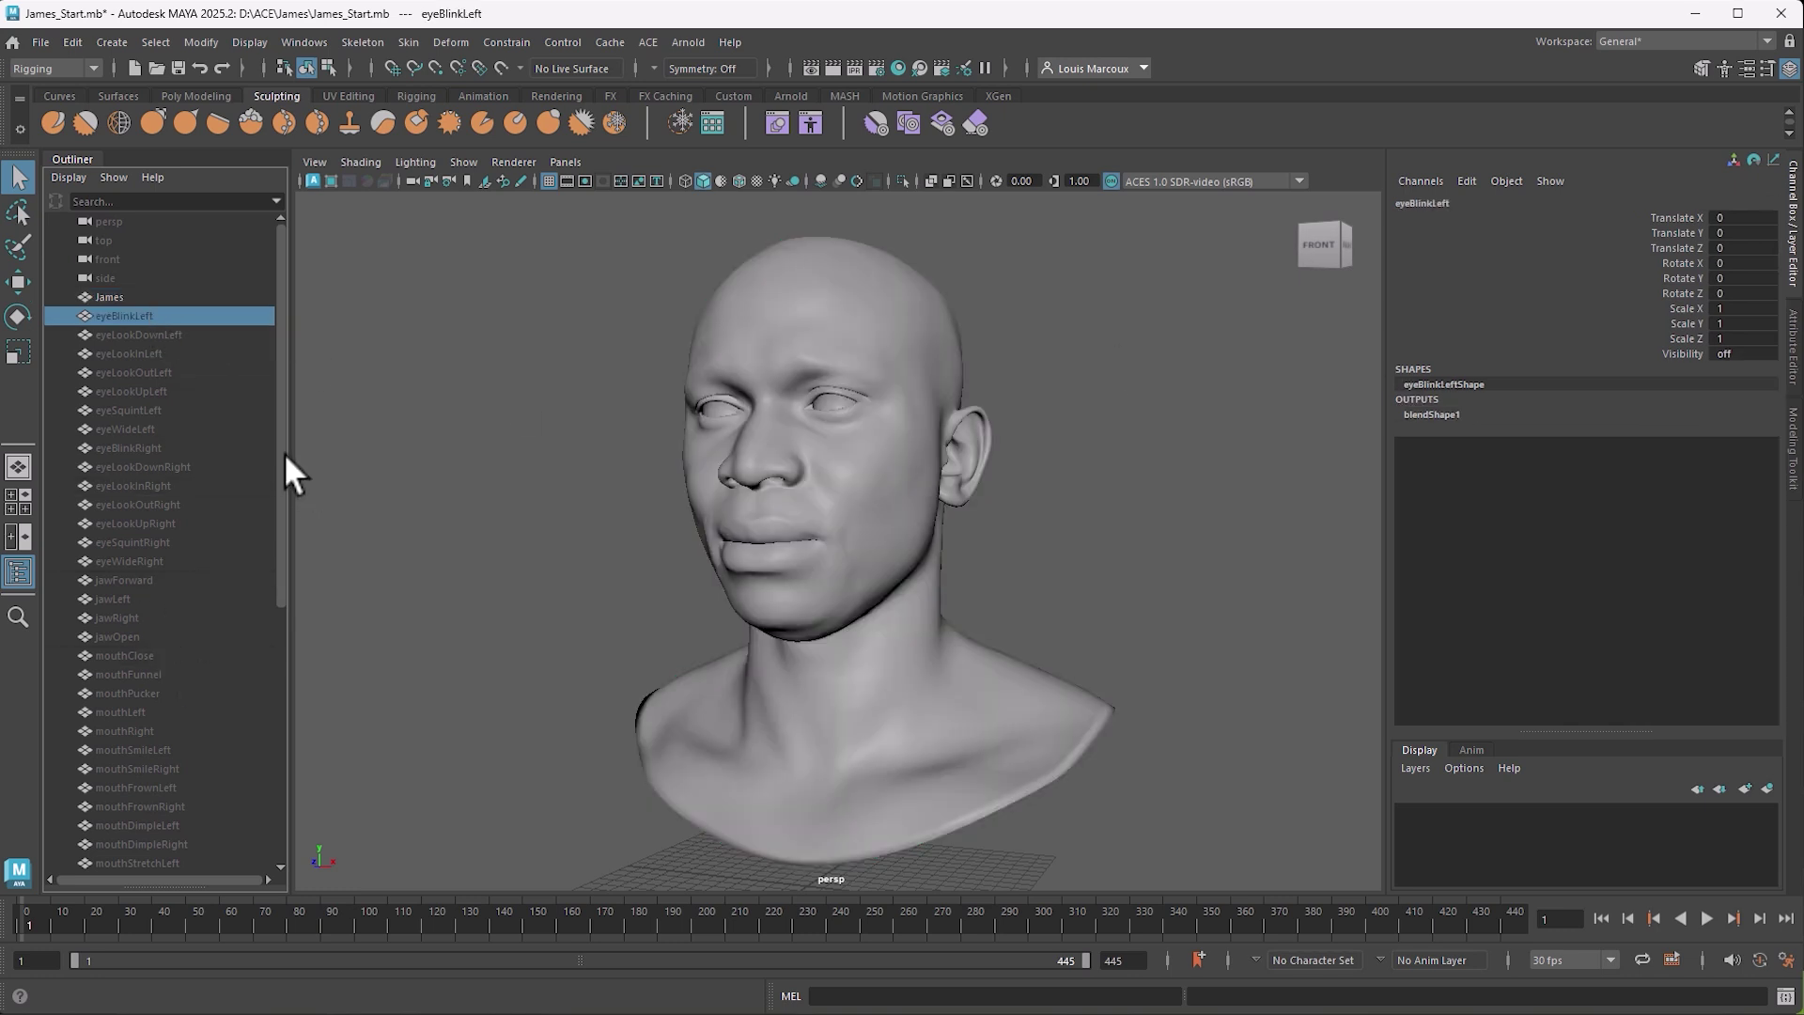
{"action": "left_click_drag", "start_coordinate": [280, 425], "coordinate": [280, 609]}
{"action": "left_click", "coordinate": [132, 825], "text": "shift"}
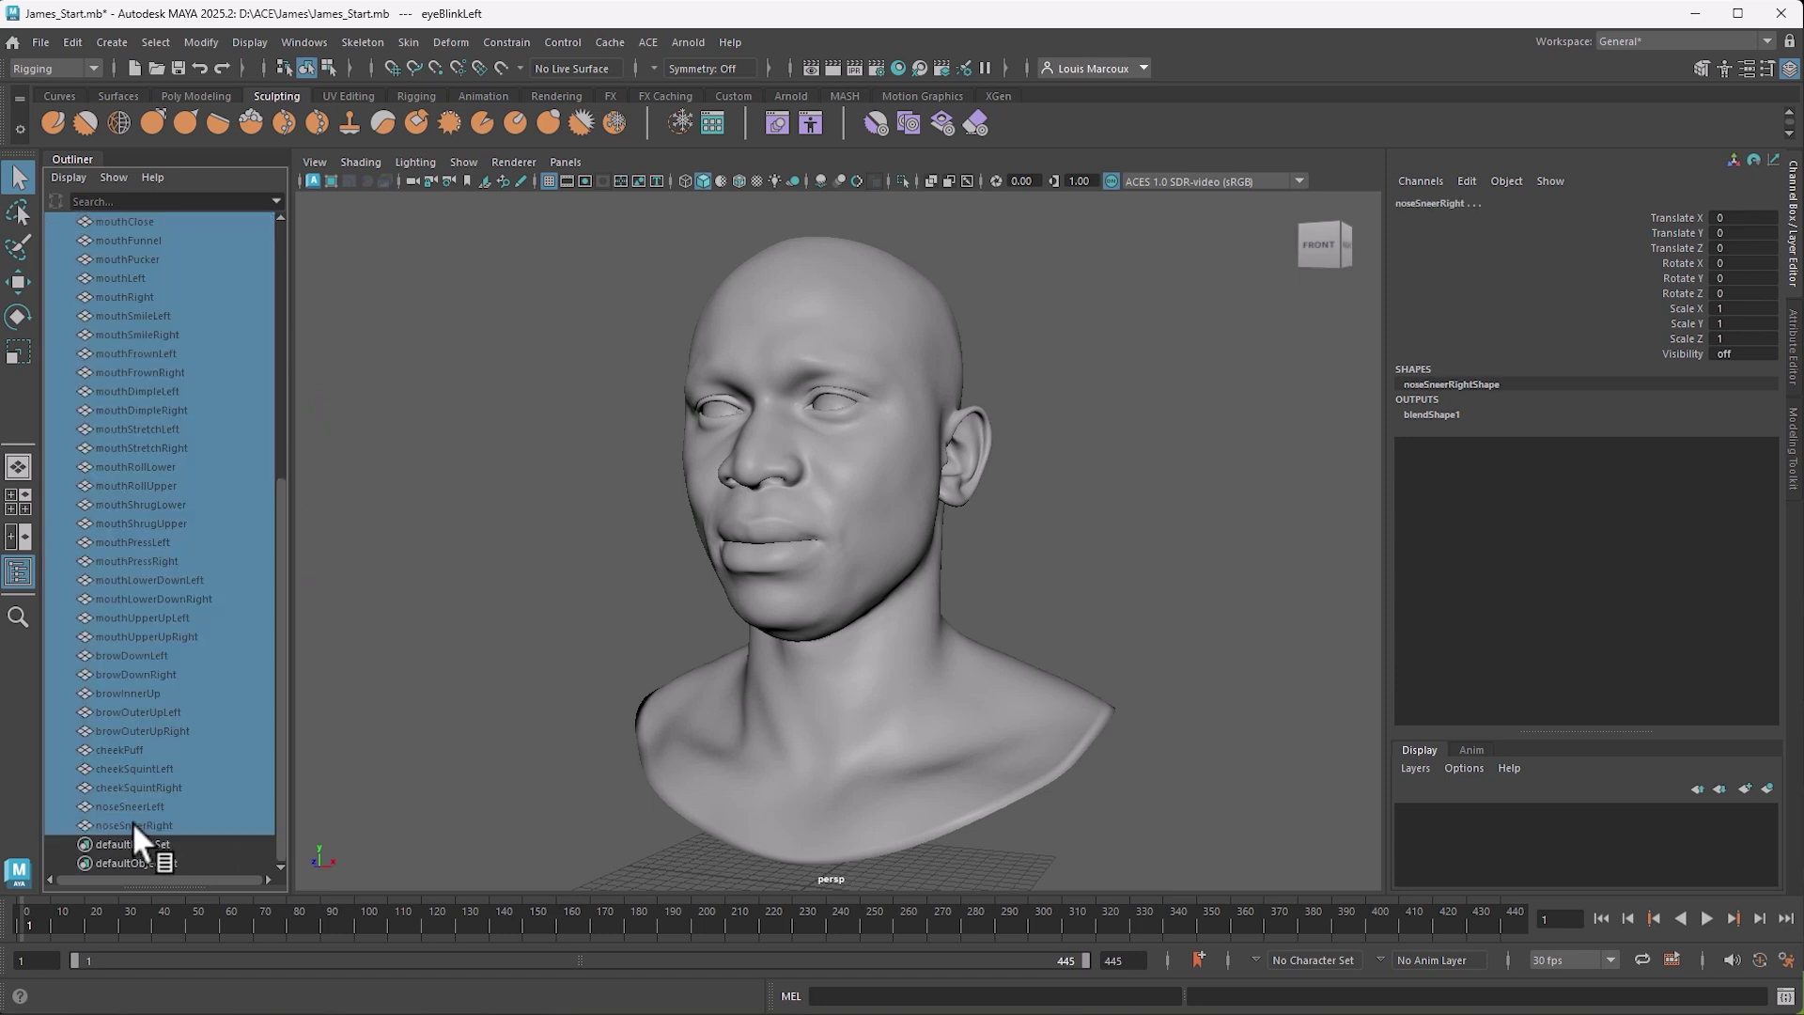
{"action": "key", "text": "Delete"}
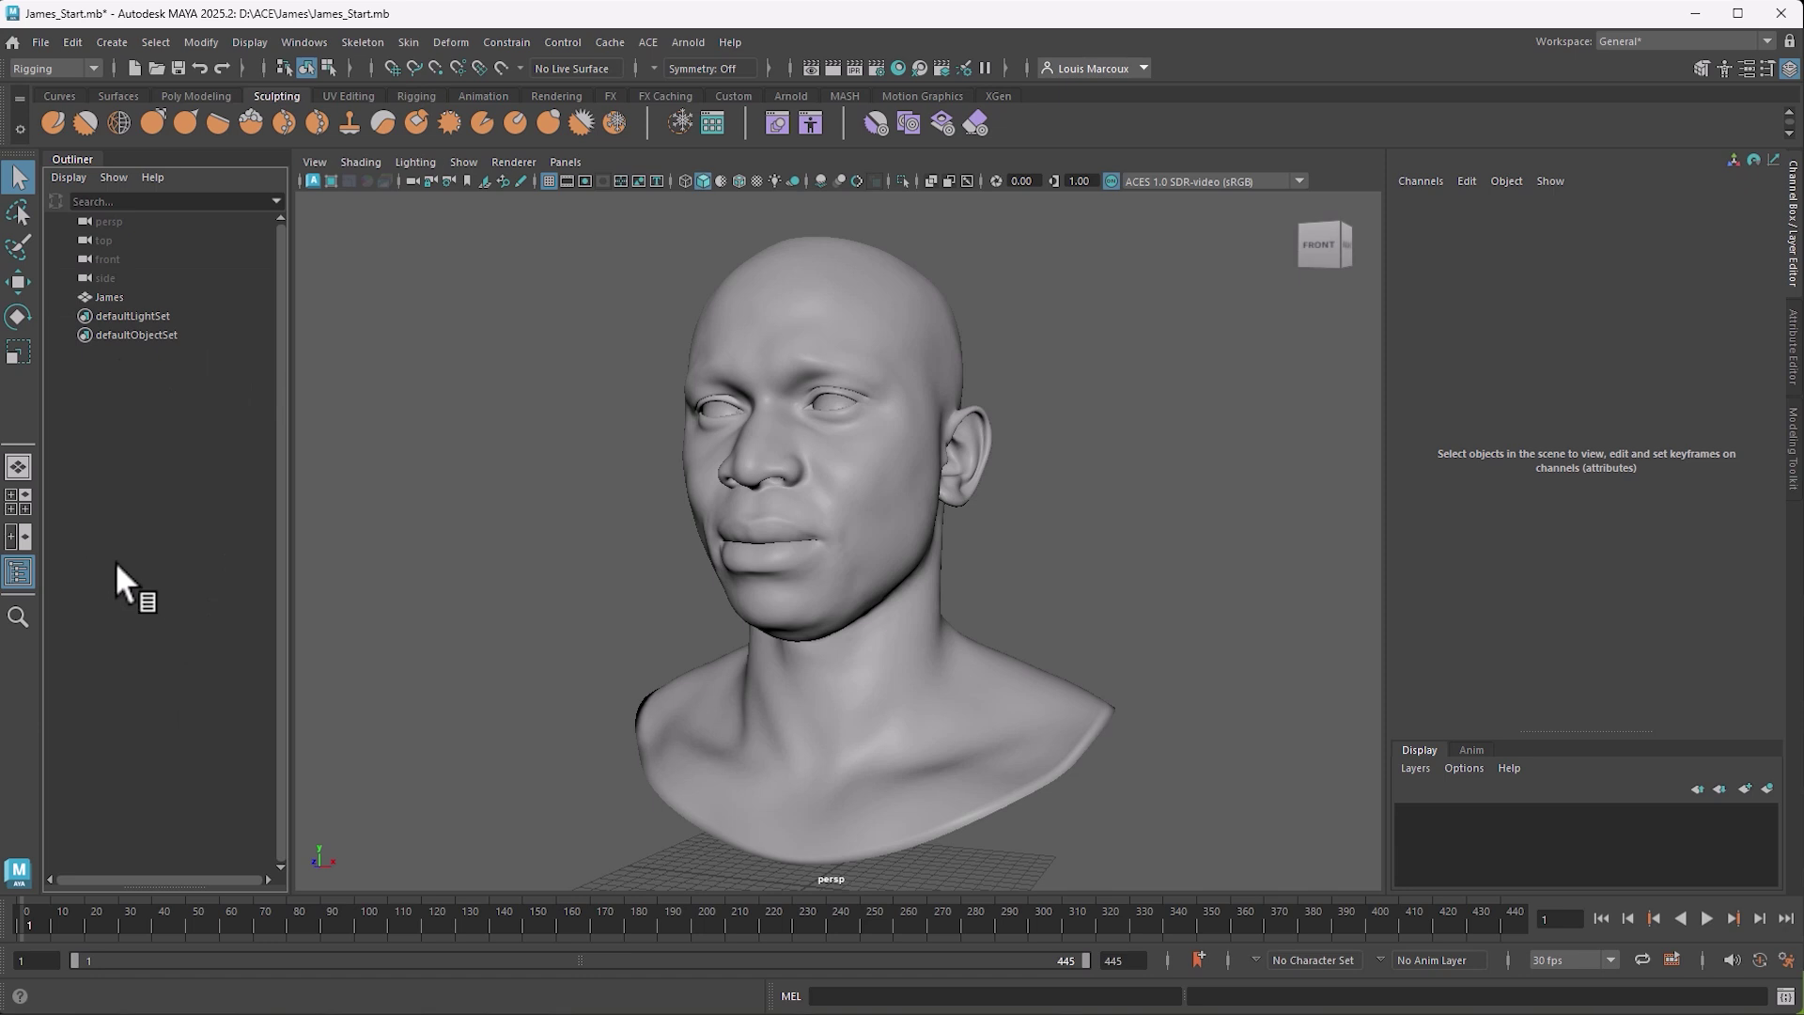
{"action": "left_click", "coordinate": [75, 177]}
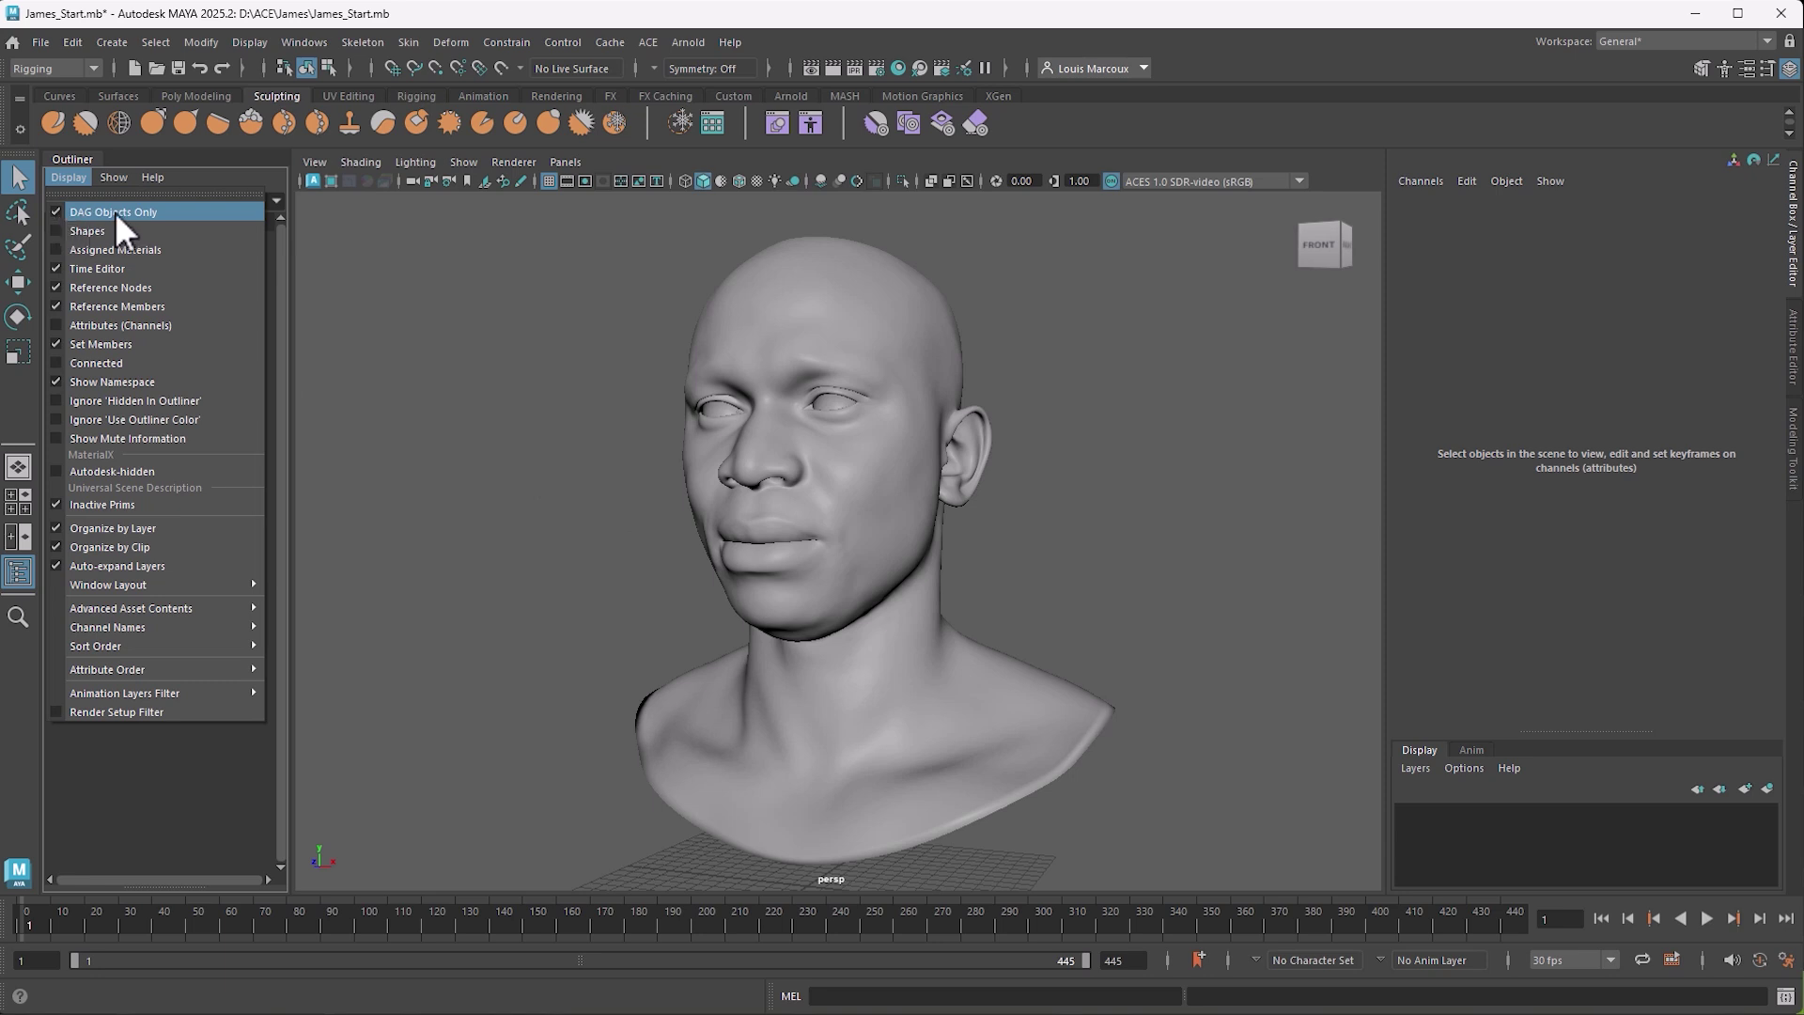
{"action": "left_click", "coordinate": [110, 213]}
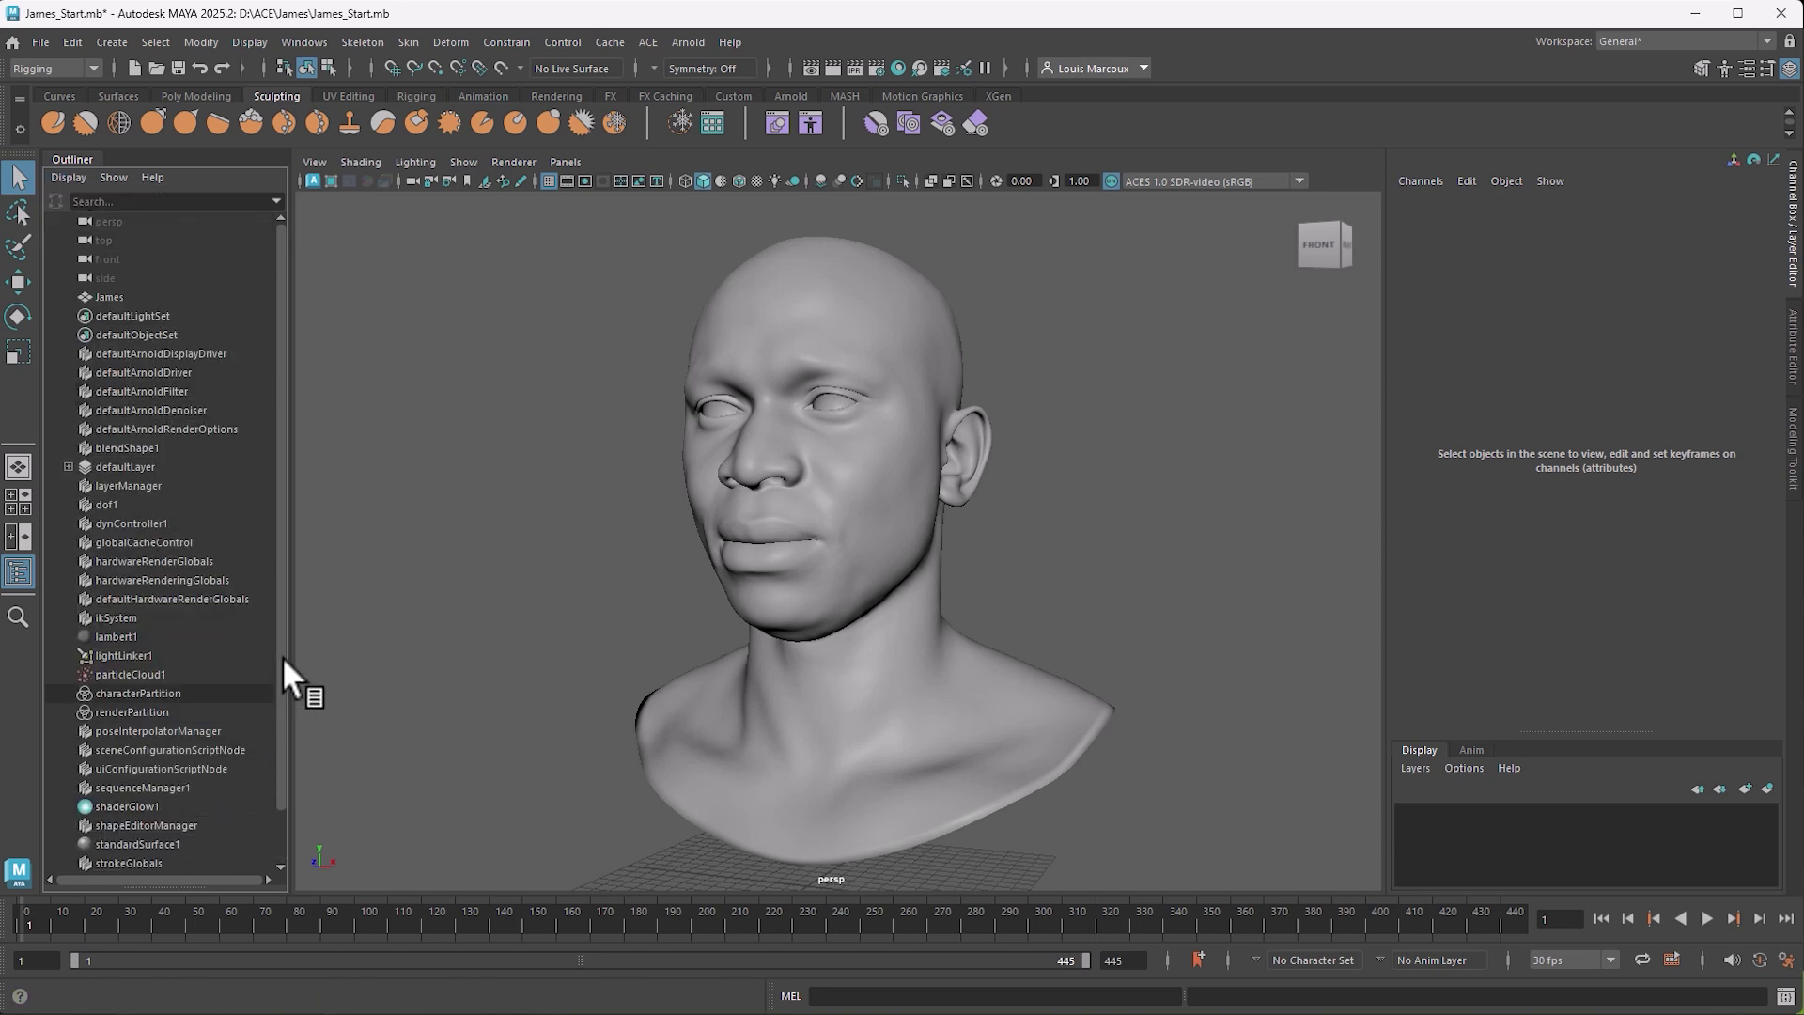
{"action": "left_click_drag", "start_coordinate": [83, 269], "coordinate": [111, 295]}
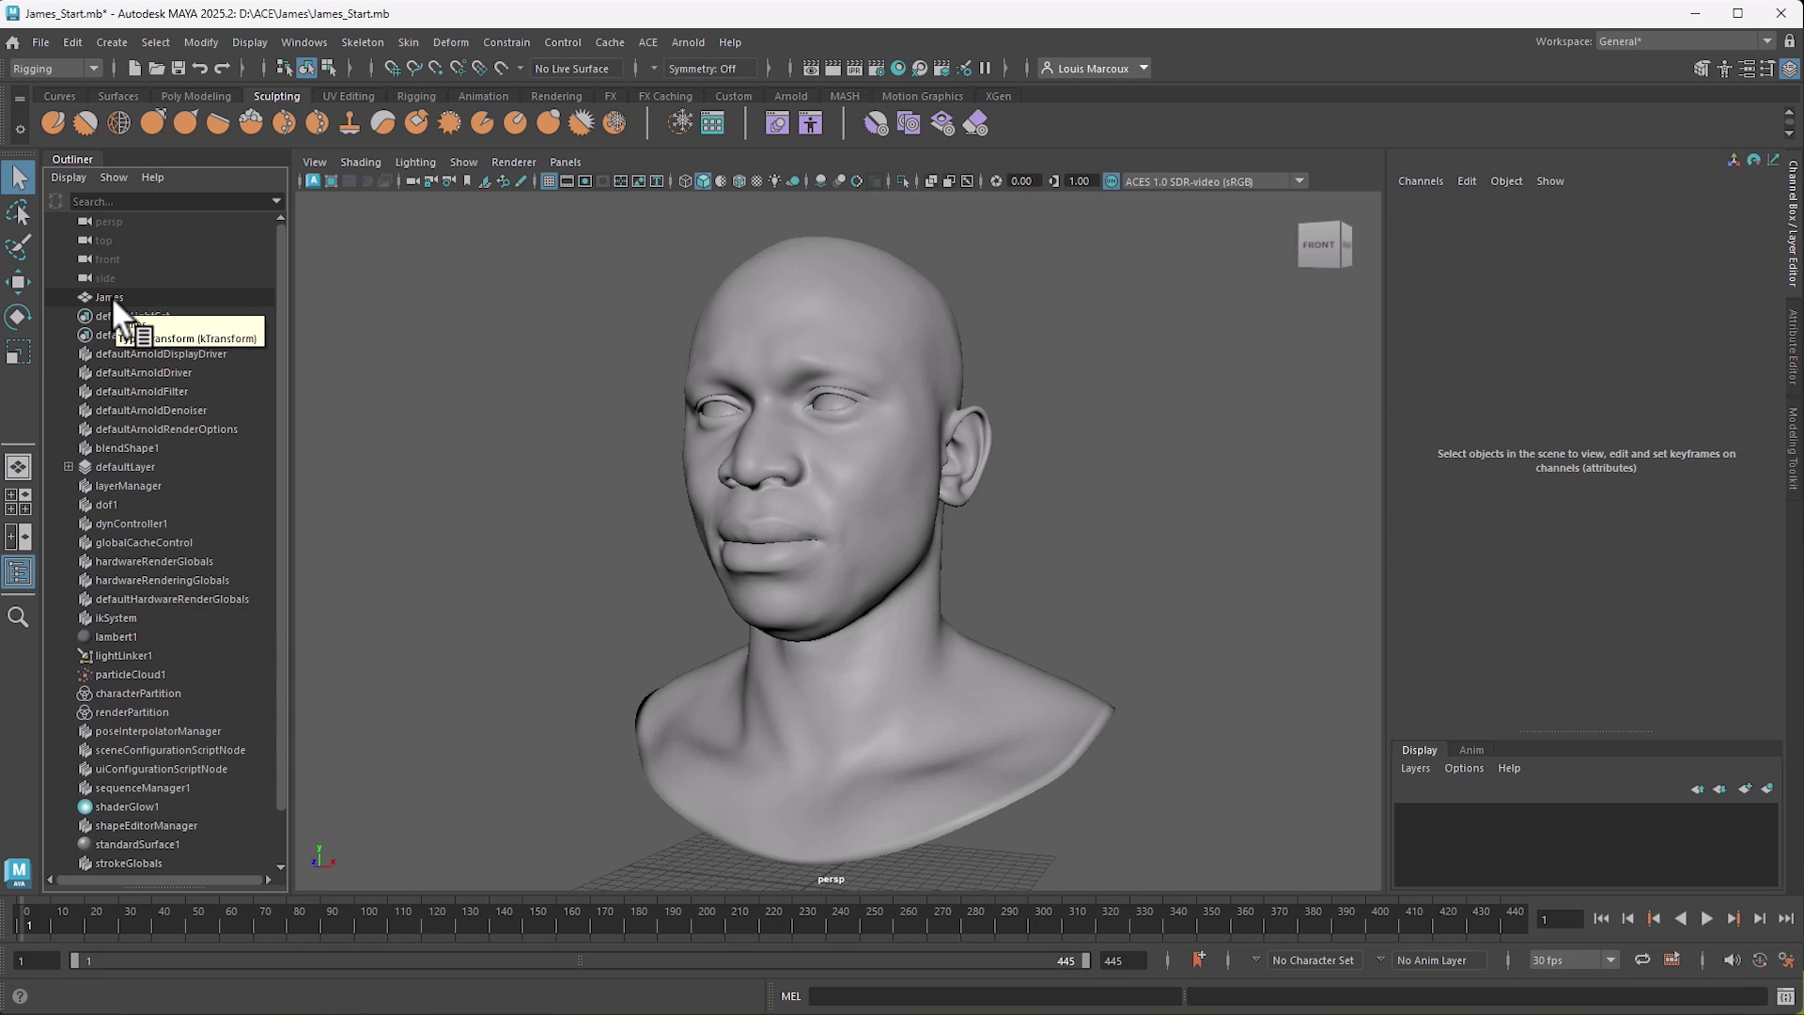
{"action": "left_click_drag", "start_coordinate": [111, 295], "coordinate": [98, 265]}
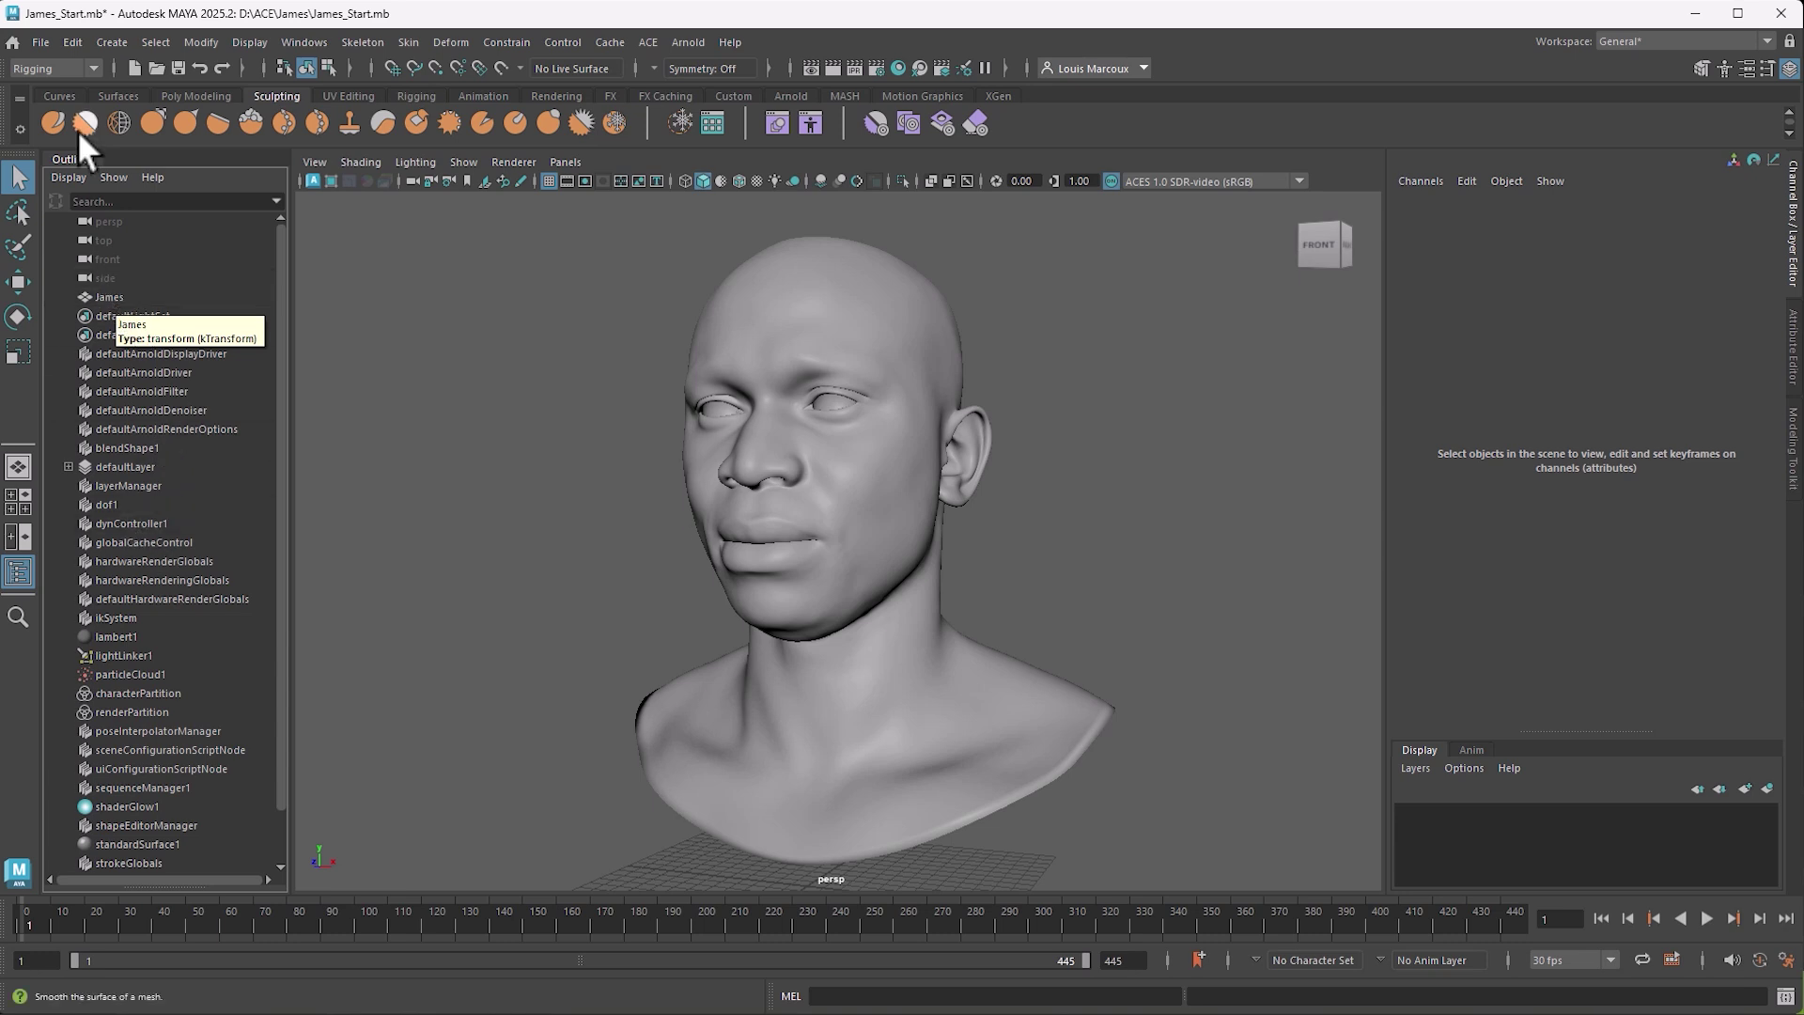
{"action": "left_click", "coordinate": [68, 177]}
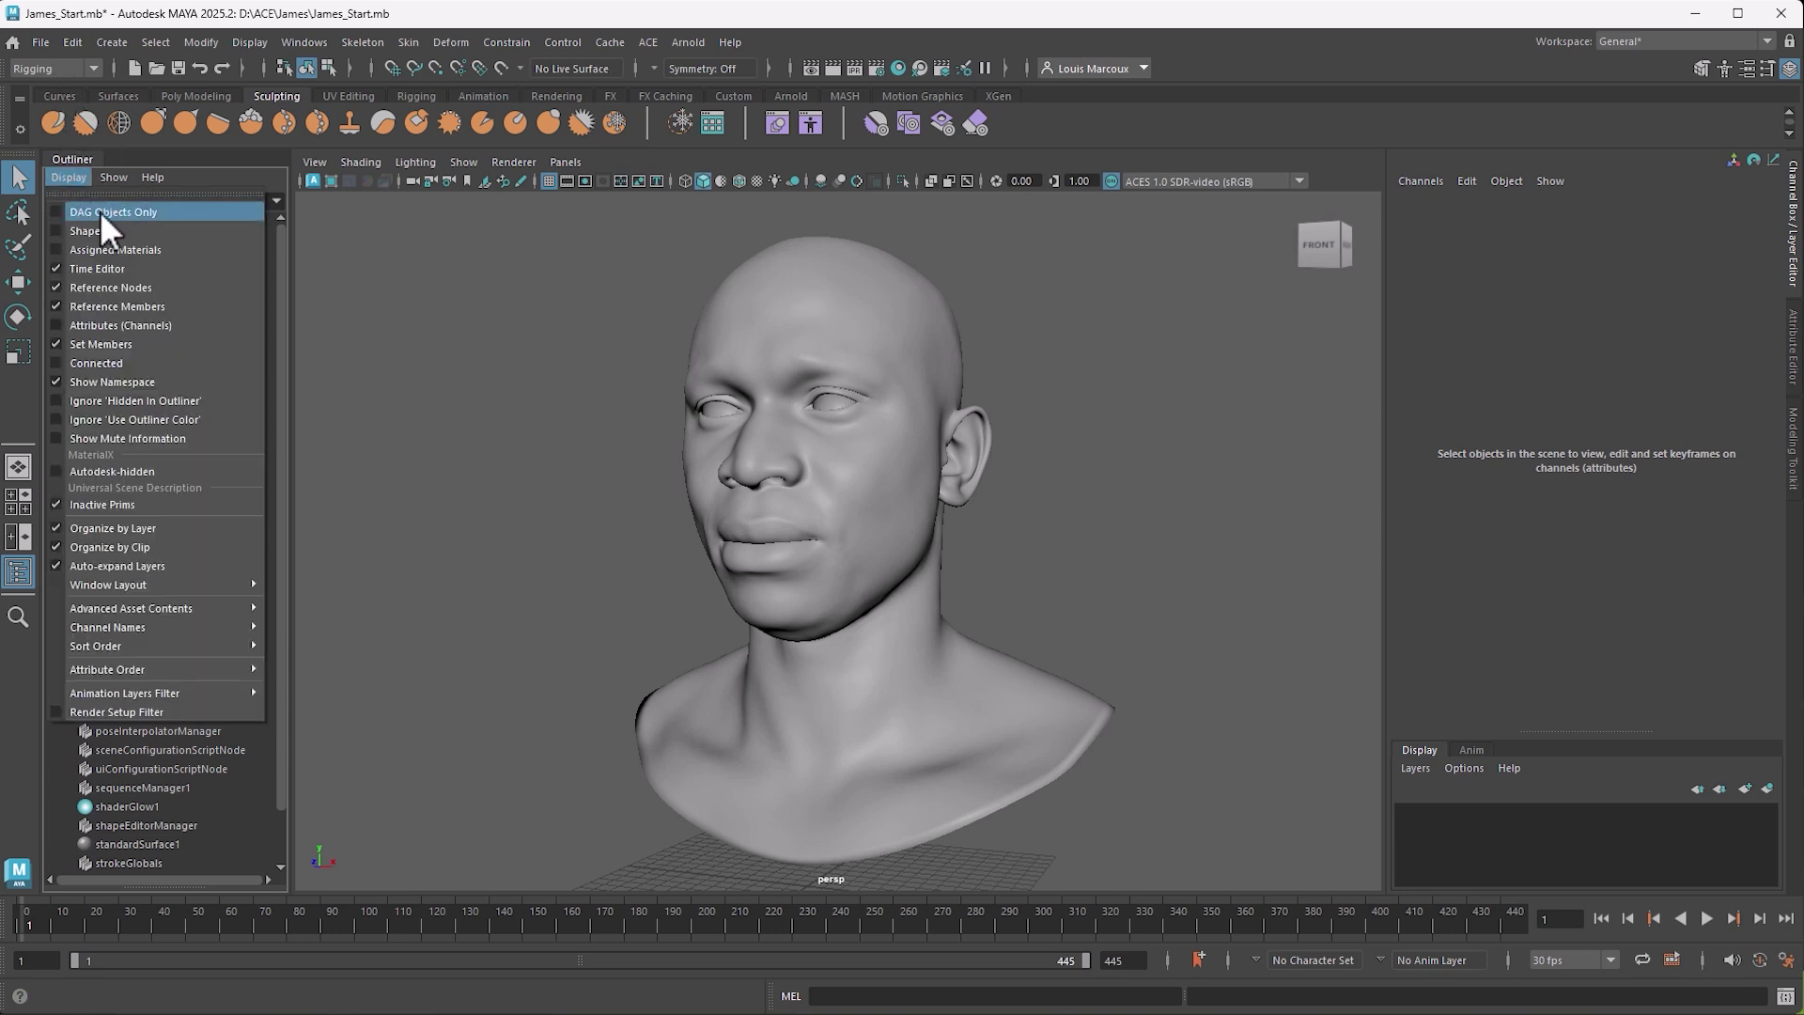
{"action": "left_click", "coordinate": [64, 213]}
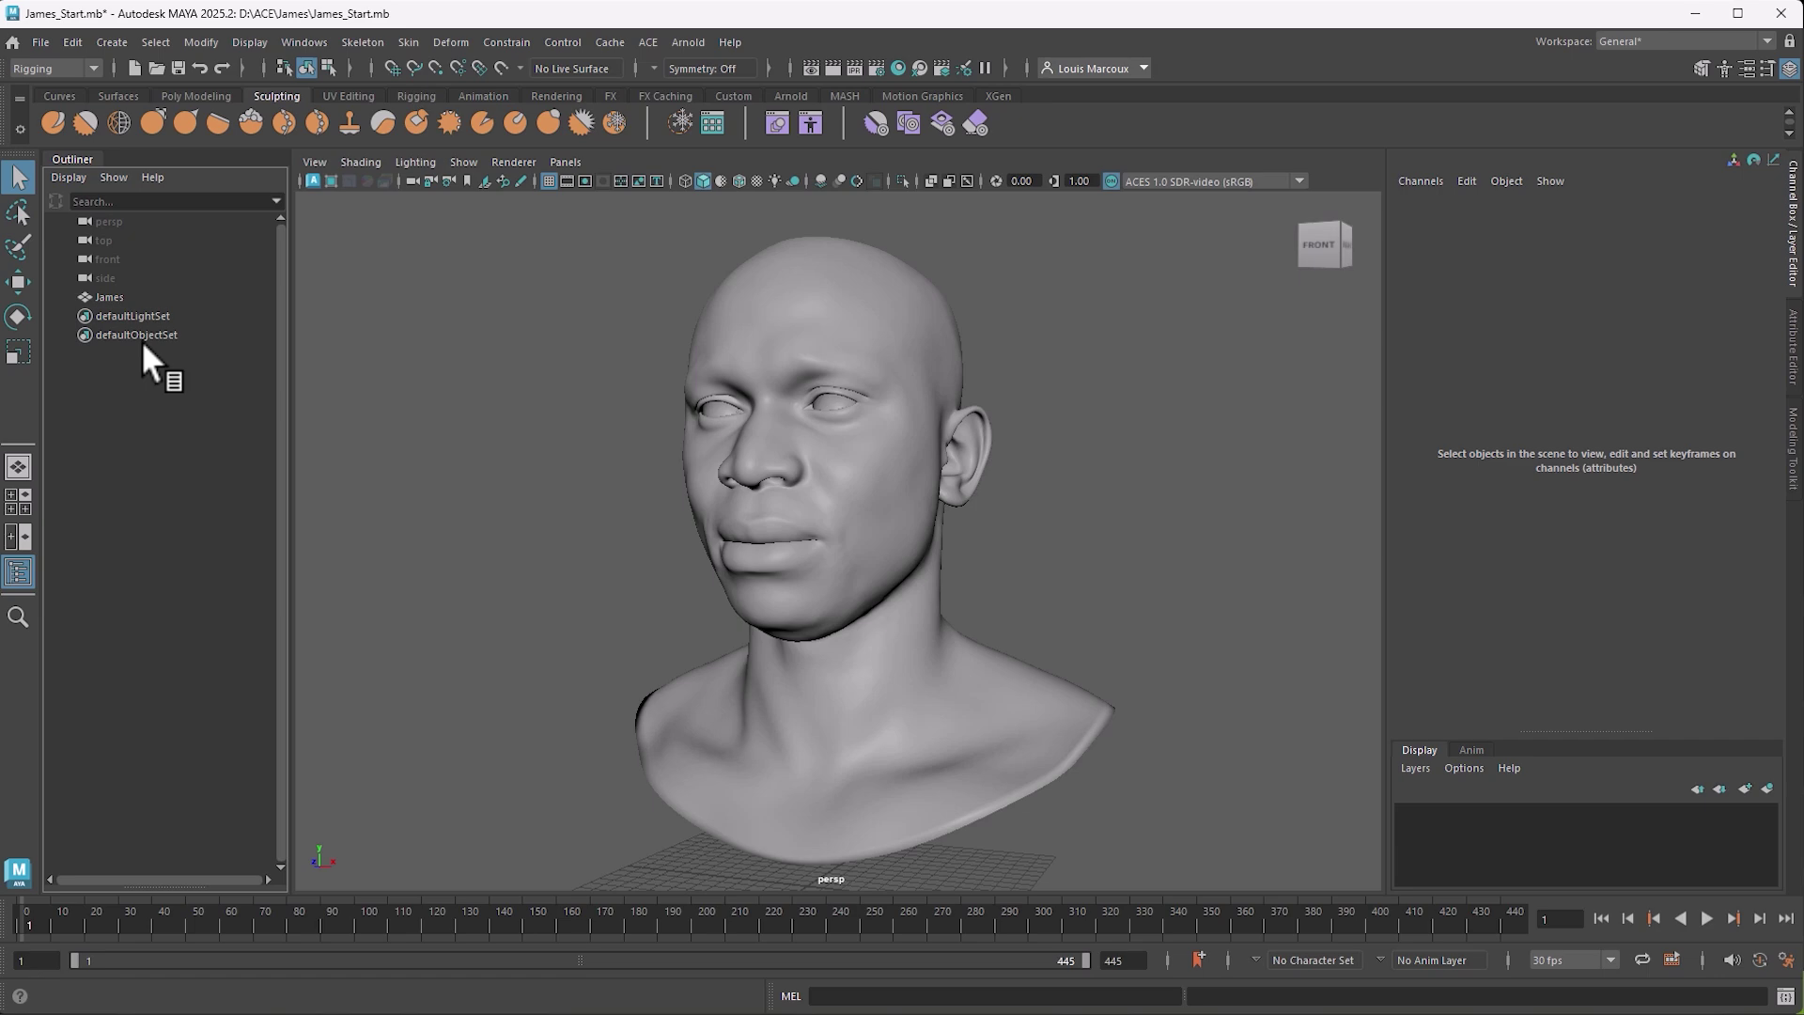
Attach a new ACE Animation Player to the James head mesh
{"action": "left_click", "coordinate": [859, 325]}
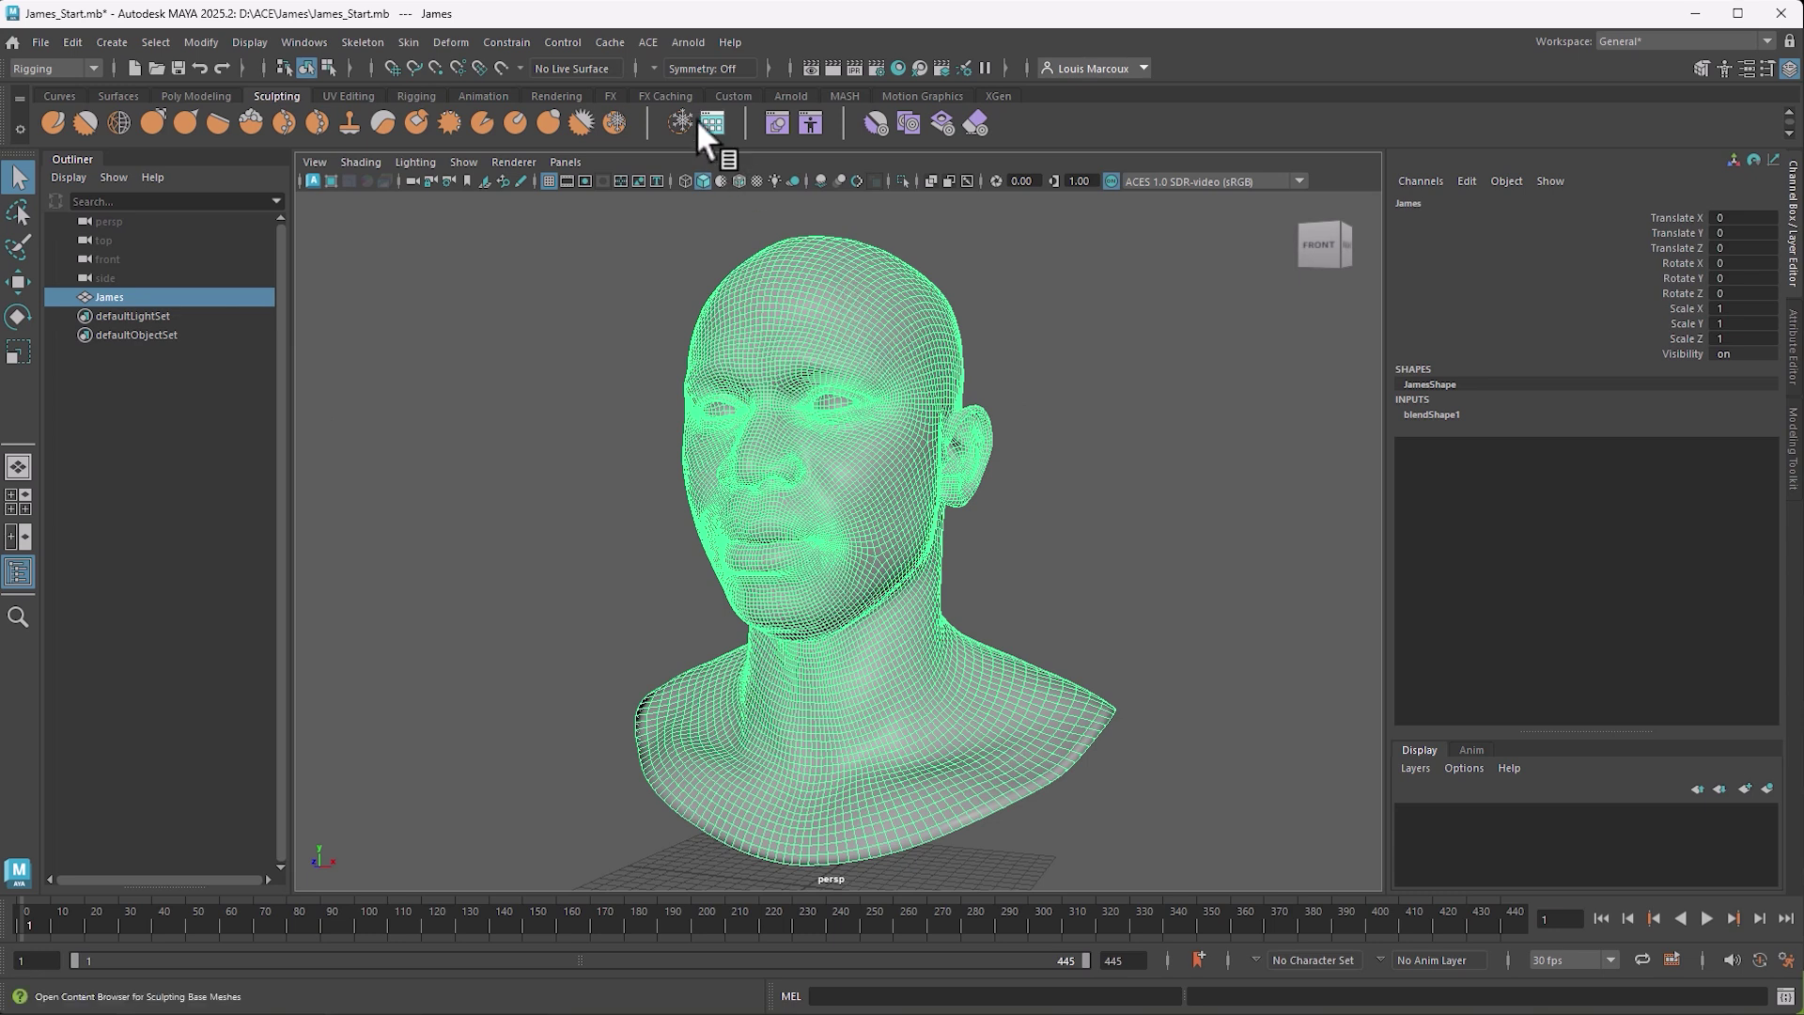
{"action": "left_click", "coordinate": [649, 42]}
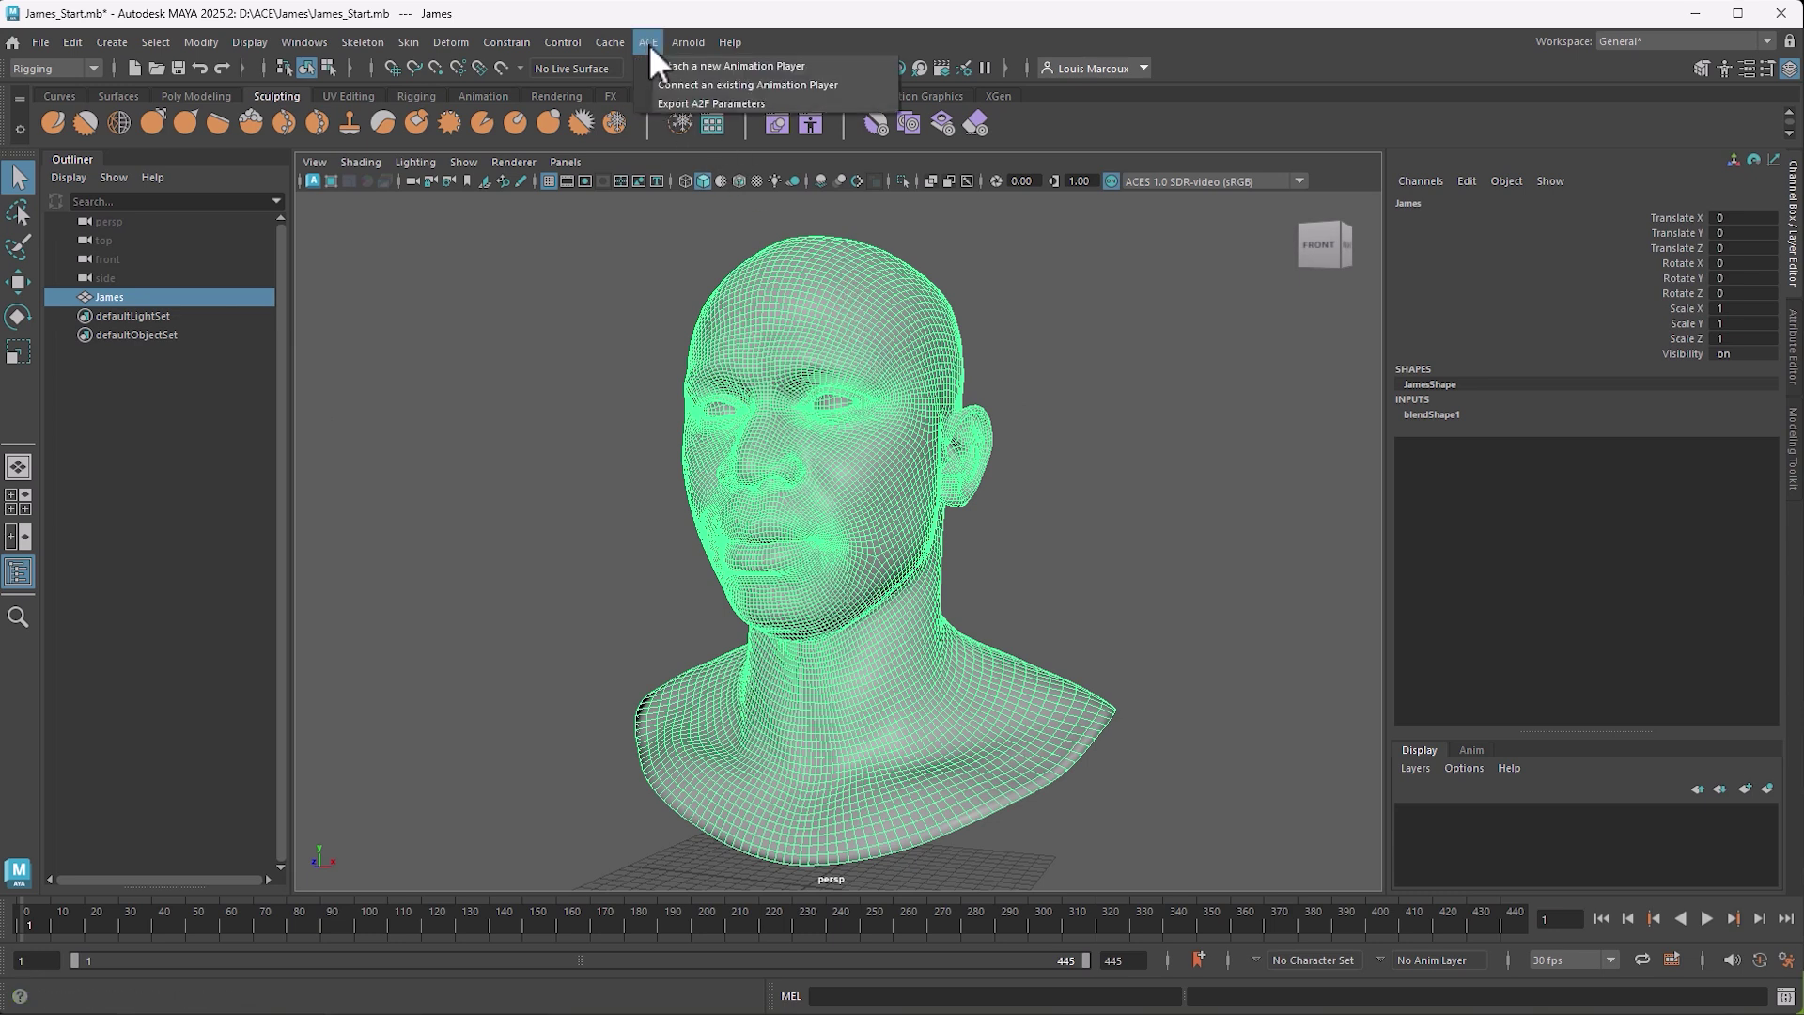
{"action": "left_click", "coordinate": [720, 68]}
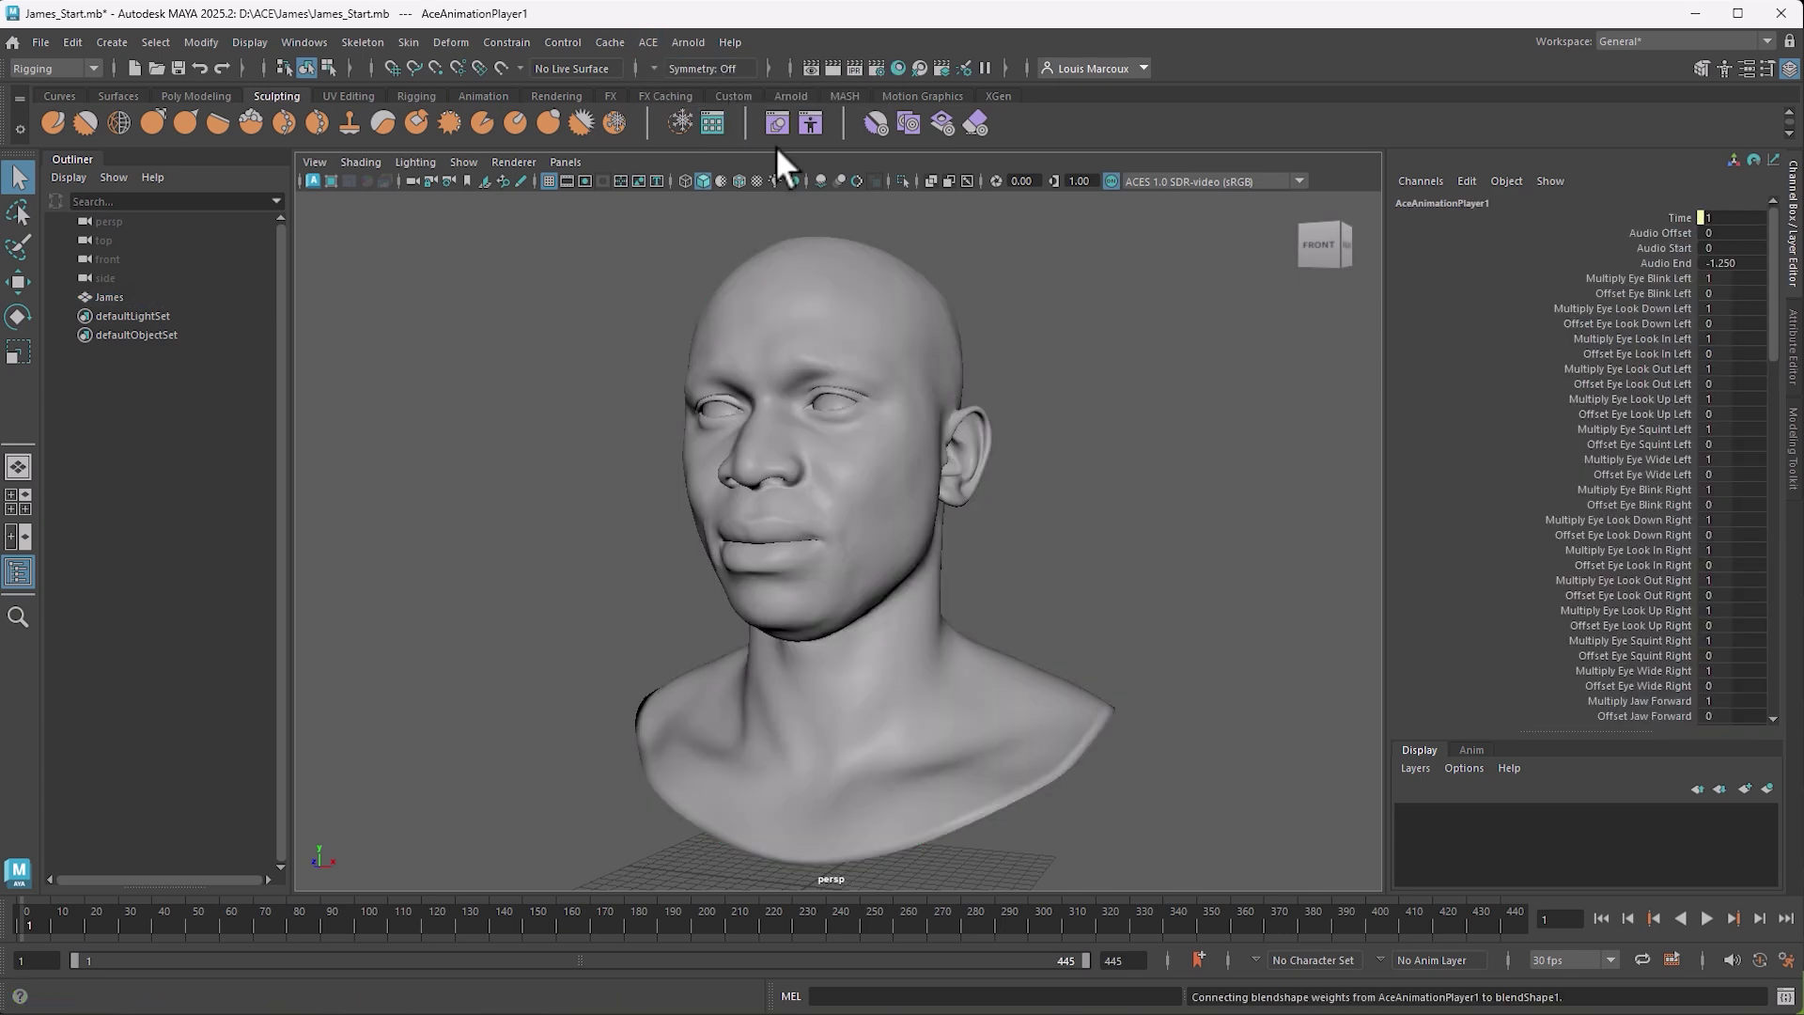
{"action": "left_click", "coordinate": [1793, 346]}
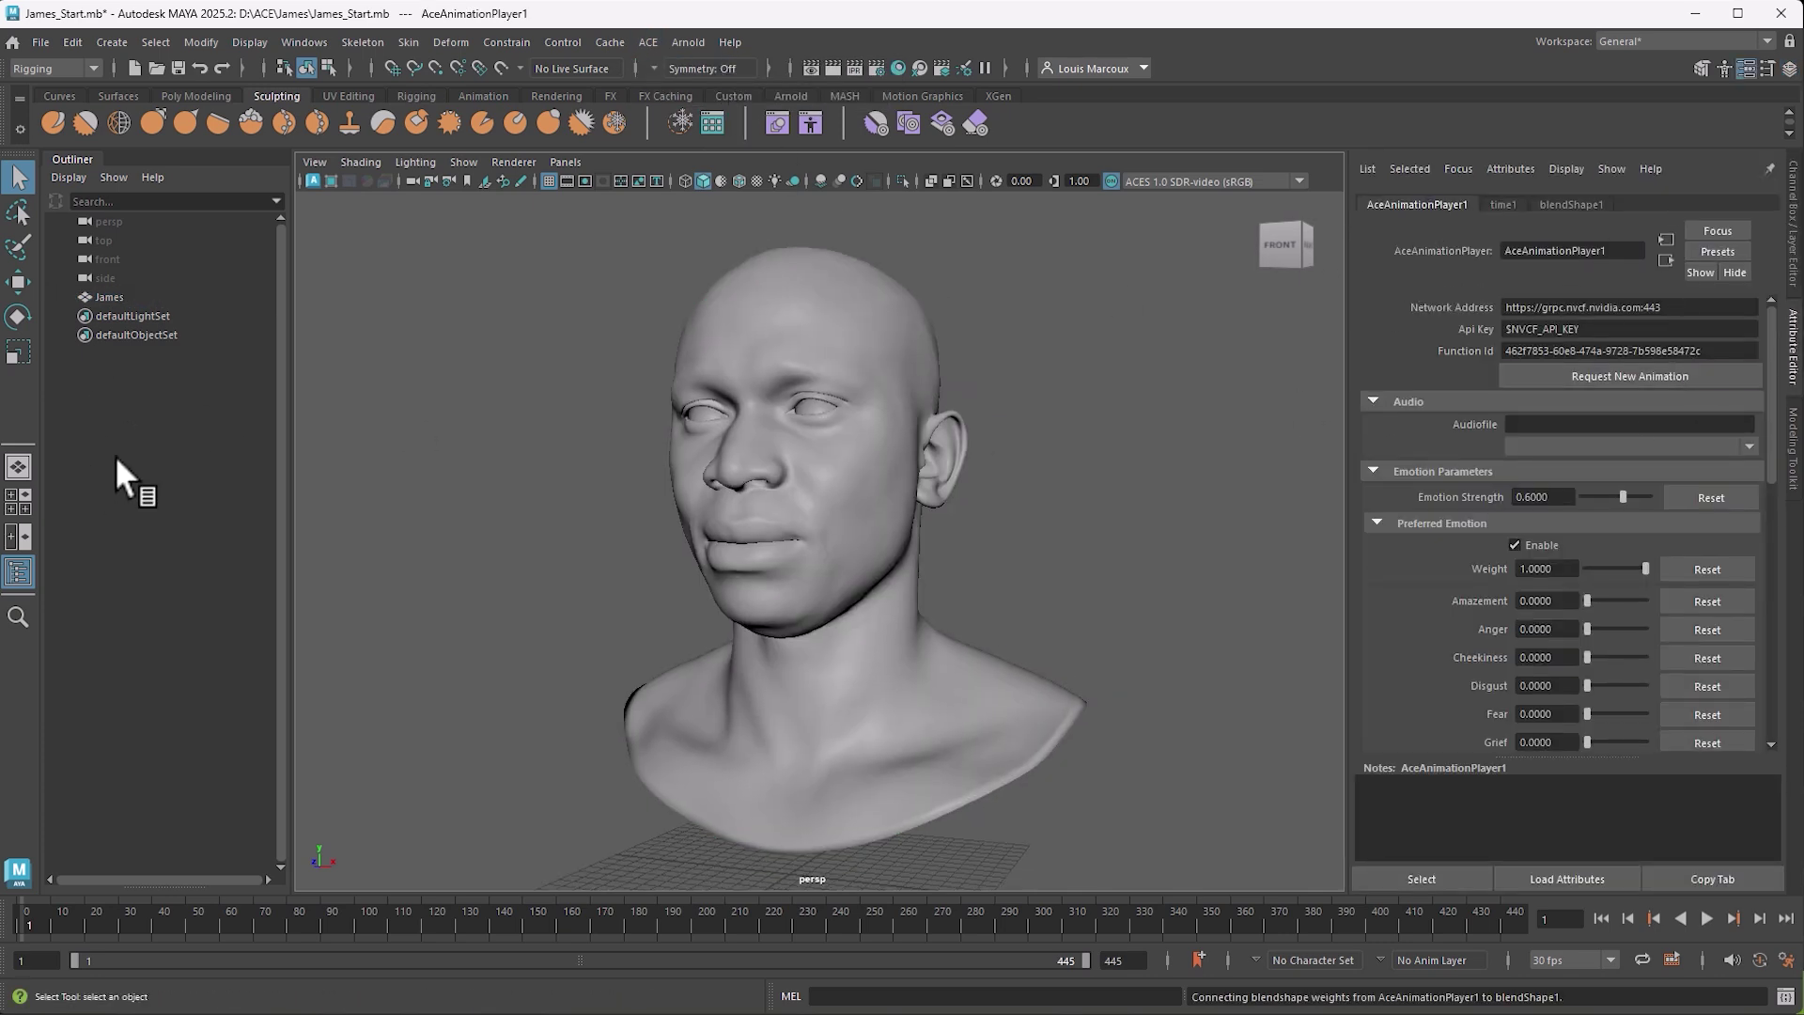
Create an empty set, set1, and move AceAnimationPlayer1 into it
{"action": "left_click", "coordinate": [117, 39]}
{"action": "mouse_move", "coordinate": [152, 491]}
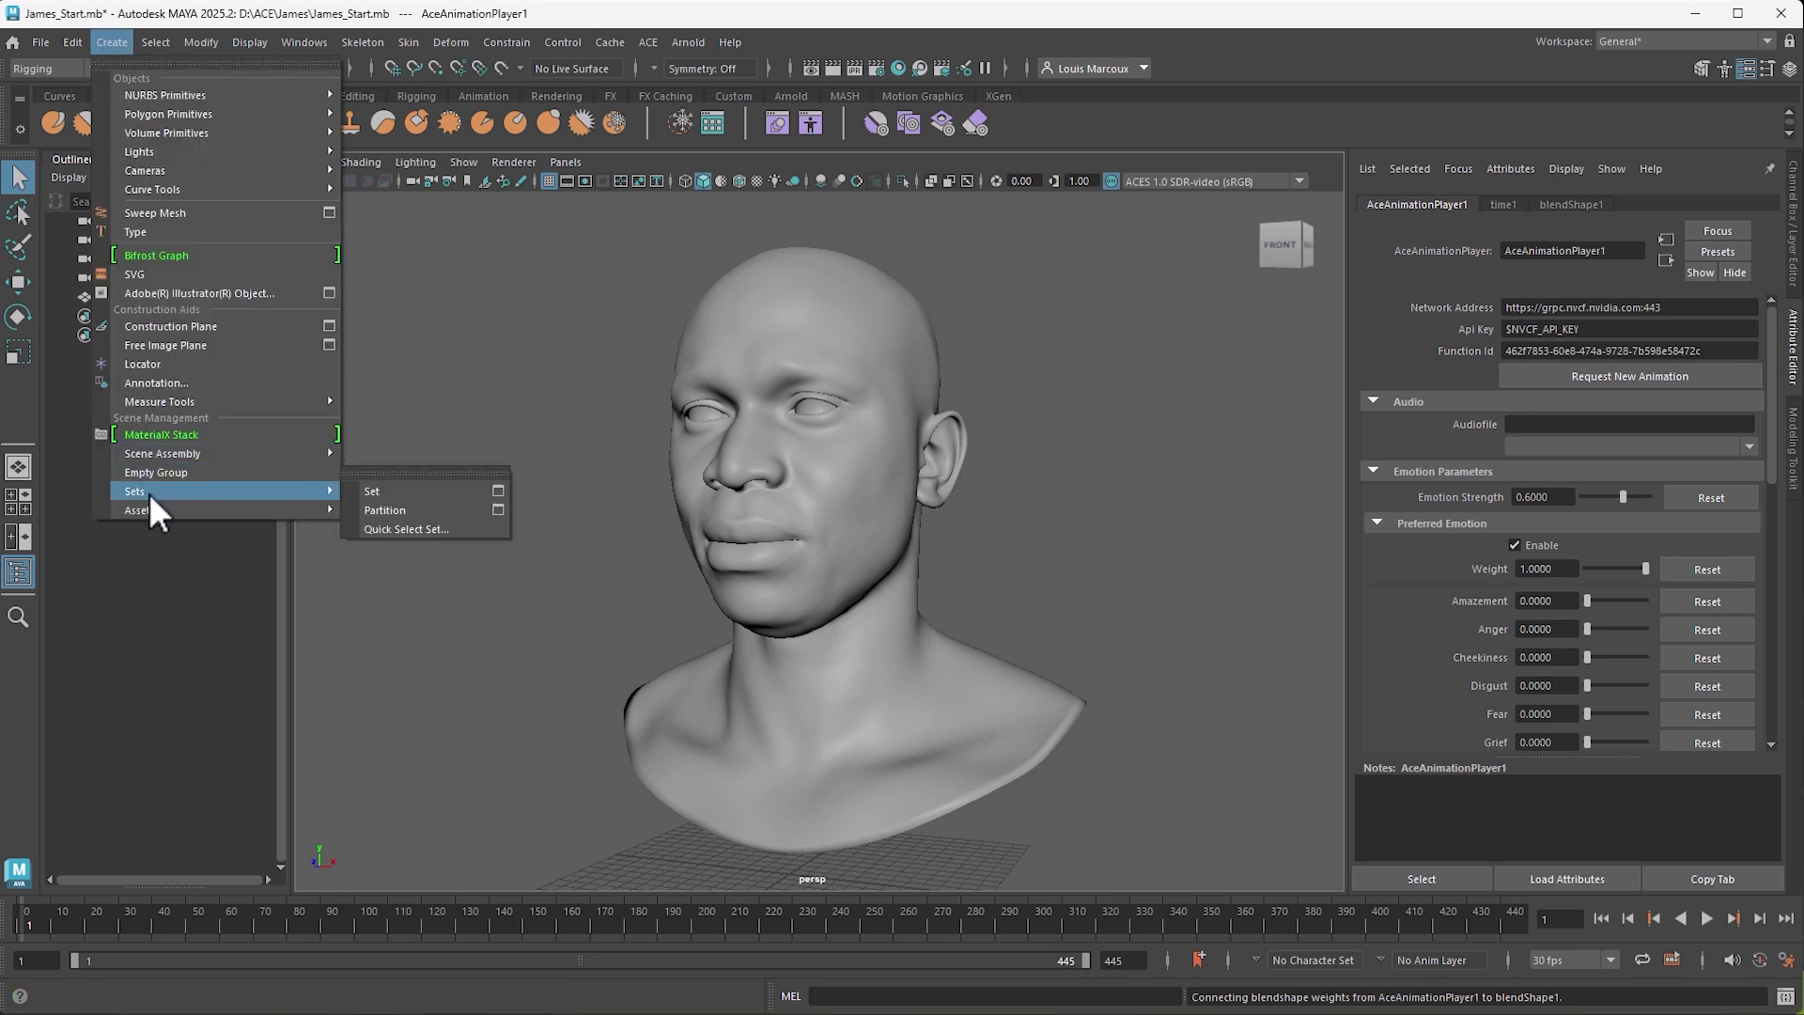
{"action": "left_click", "coordinate": [419, 489]}
{"action": "middle_click_drag", "start_coordinate": [50, 345], "coordinate": [66, 351]}
{"action": "left_click", "coordinate": [177, 480]}
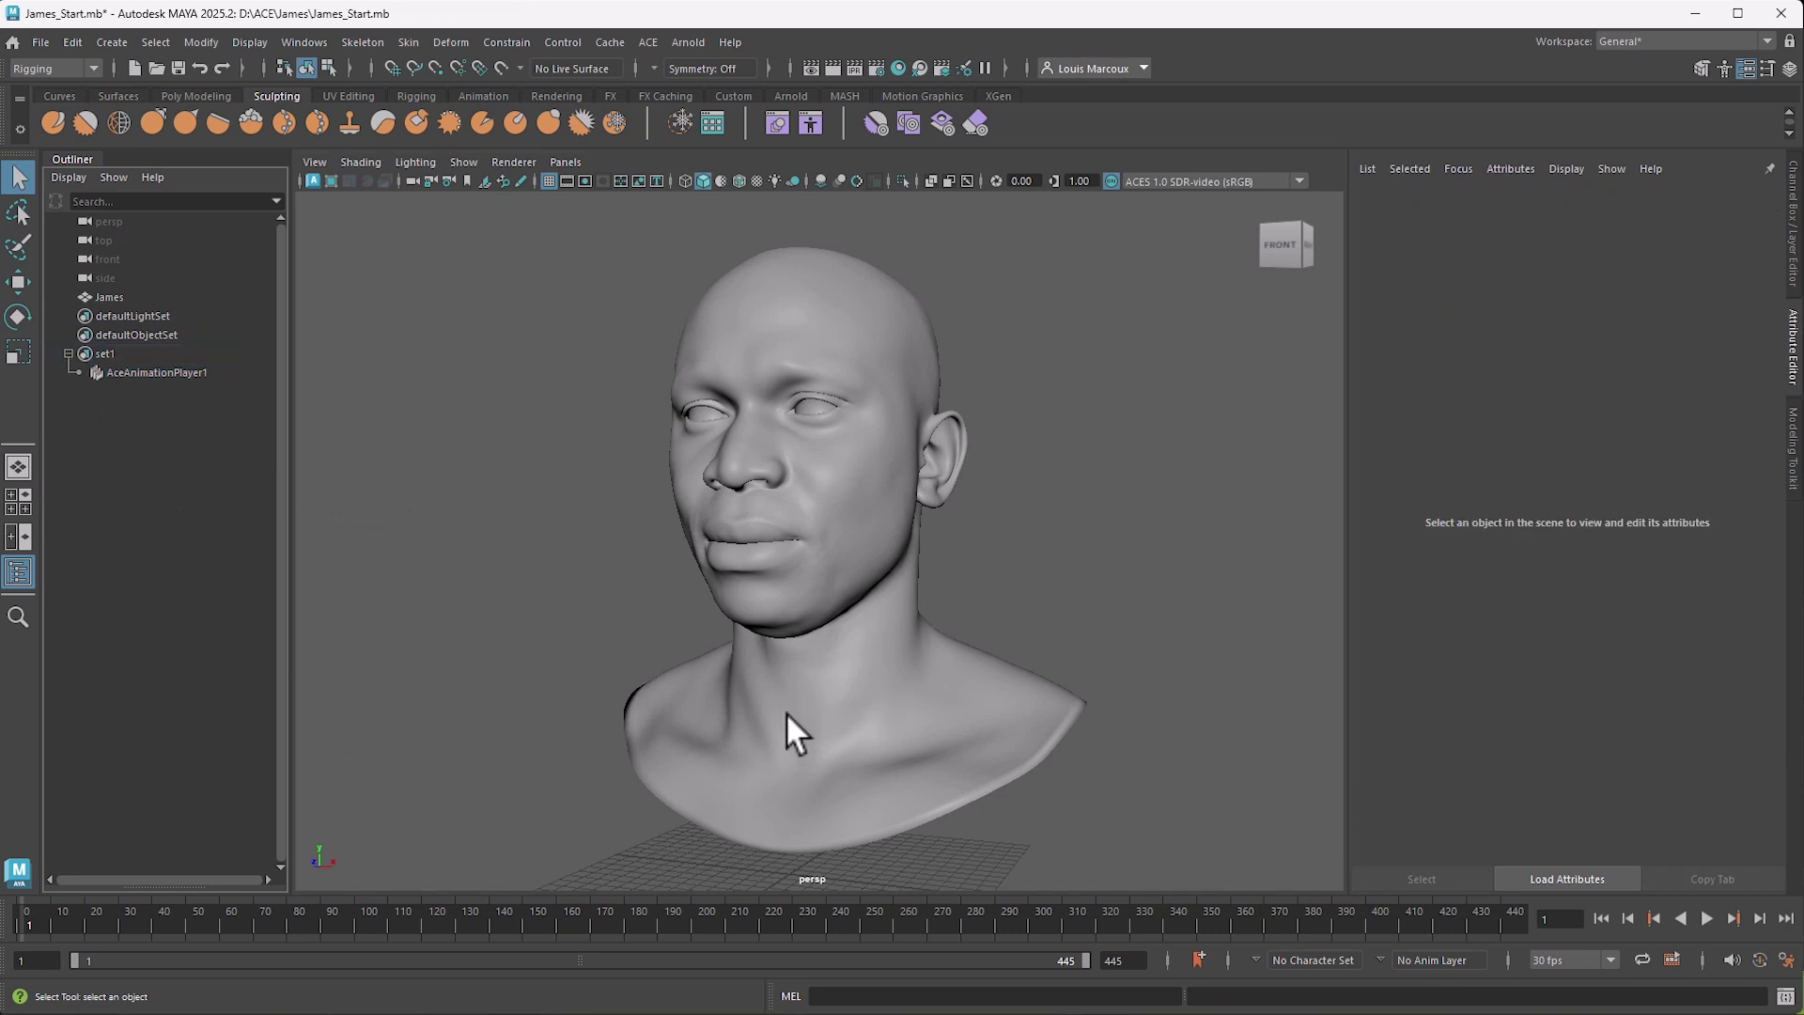
{"action": "left_click", "coordinate": [159, 373]}
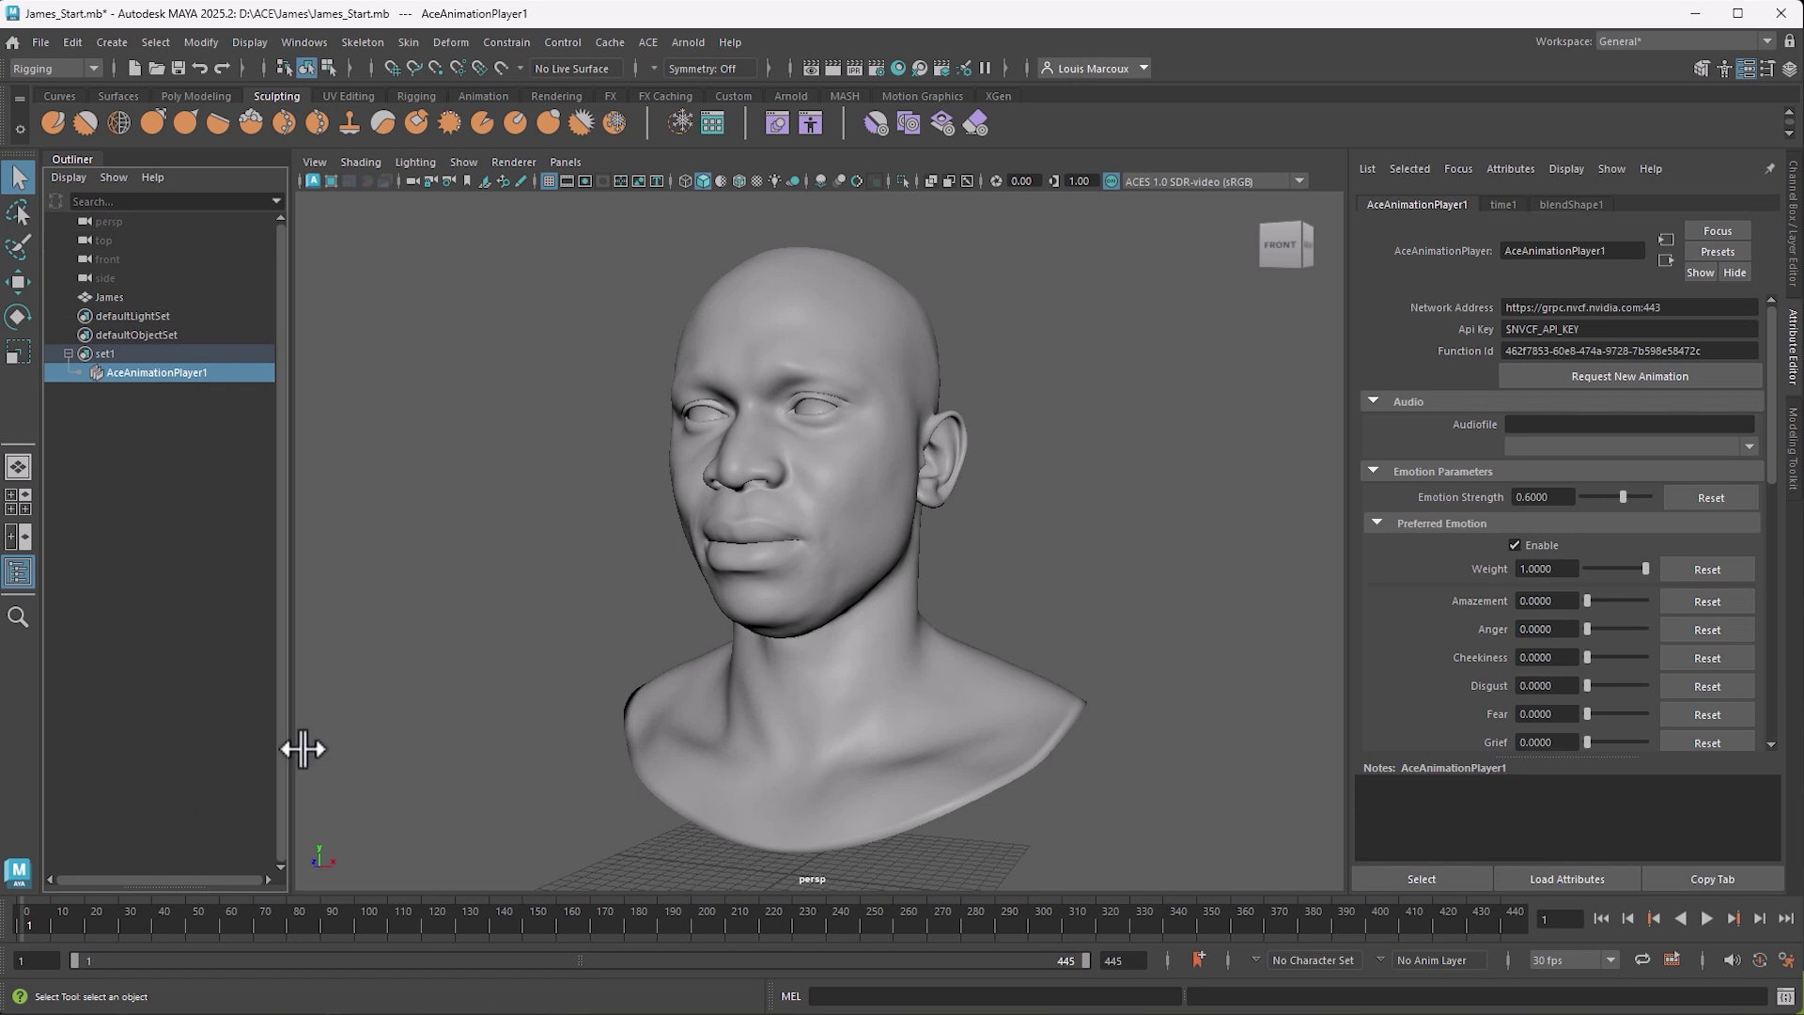
Paste the new ID over AceAnimationPlayer1's existing Function Id value
{"action": "left_click", "coordinate": [1703, 310]}
{"action": "left_click", "coordinate": [1632, 331]}
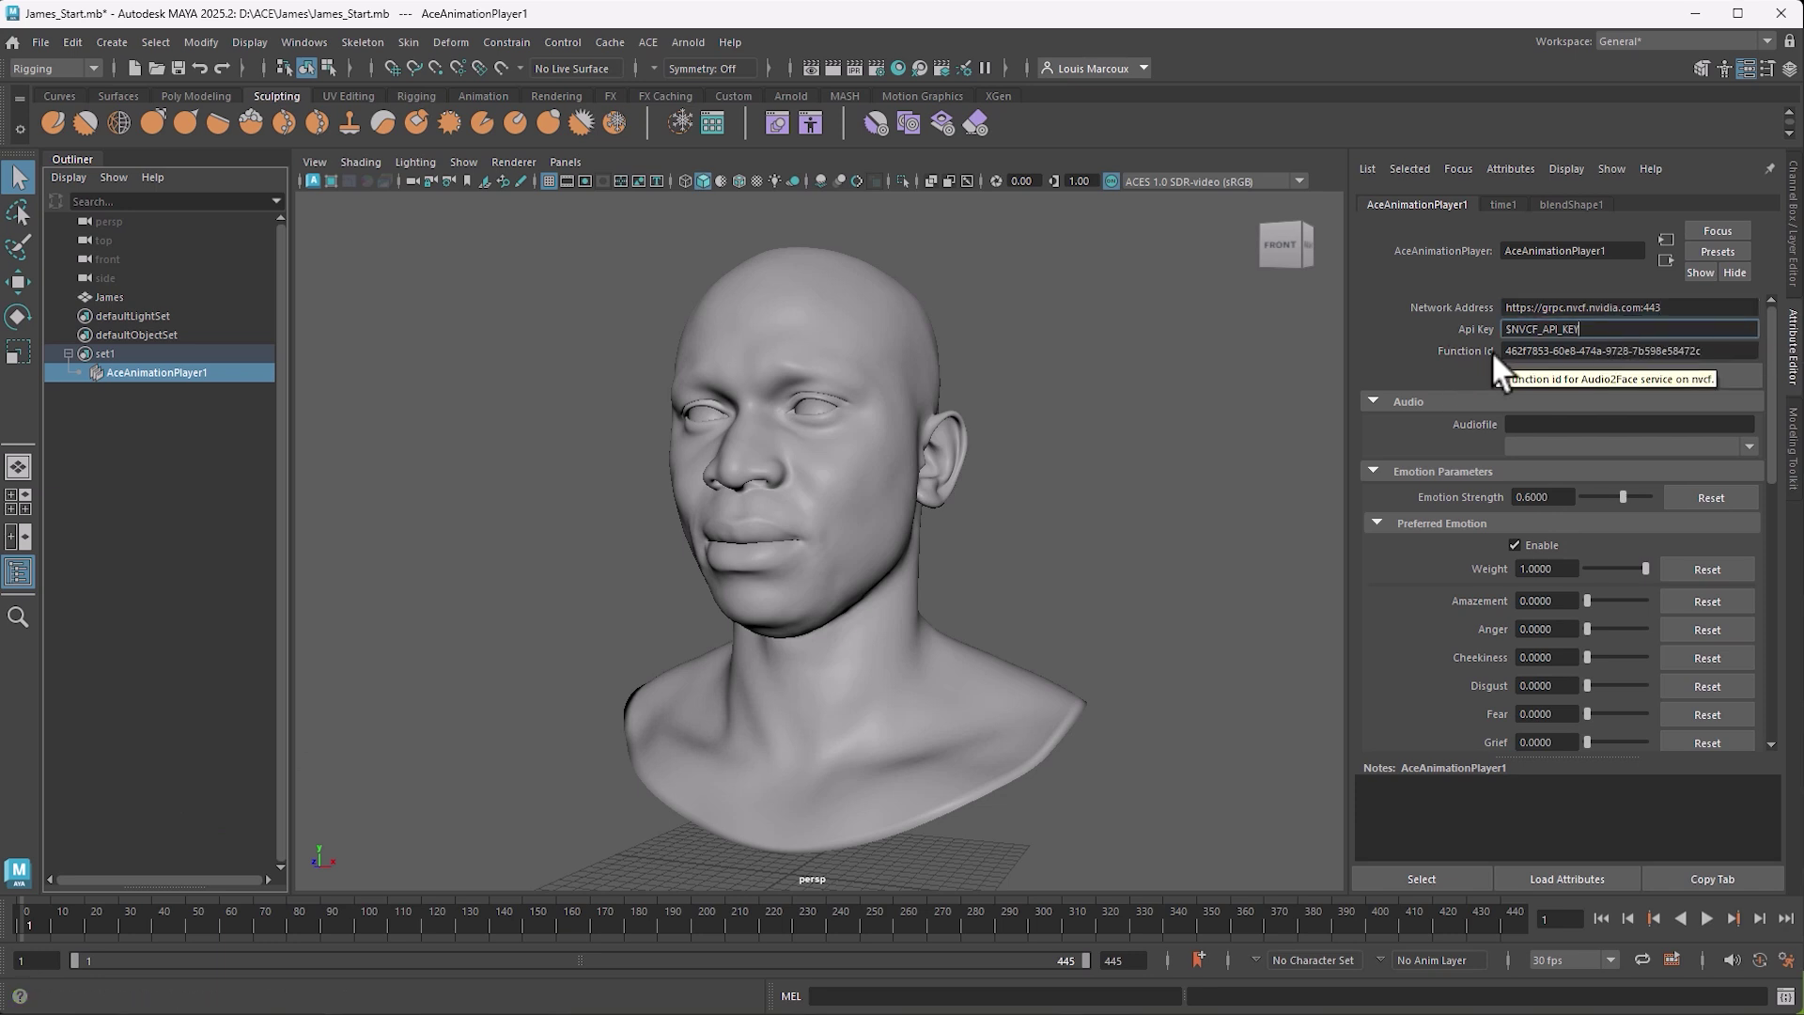
{"action": "left_click", "coordinate": [1682, 375]}
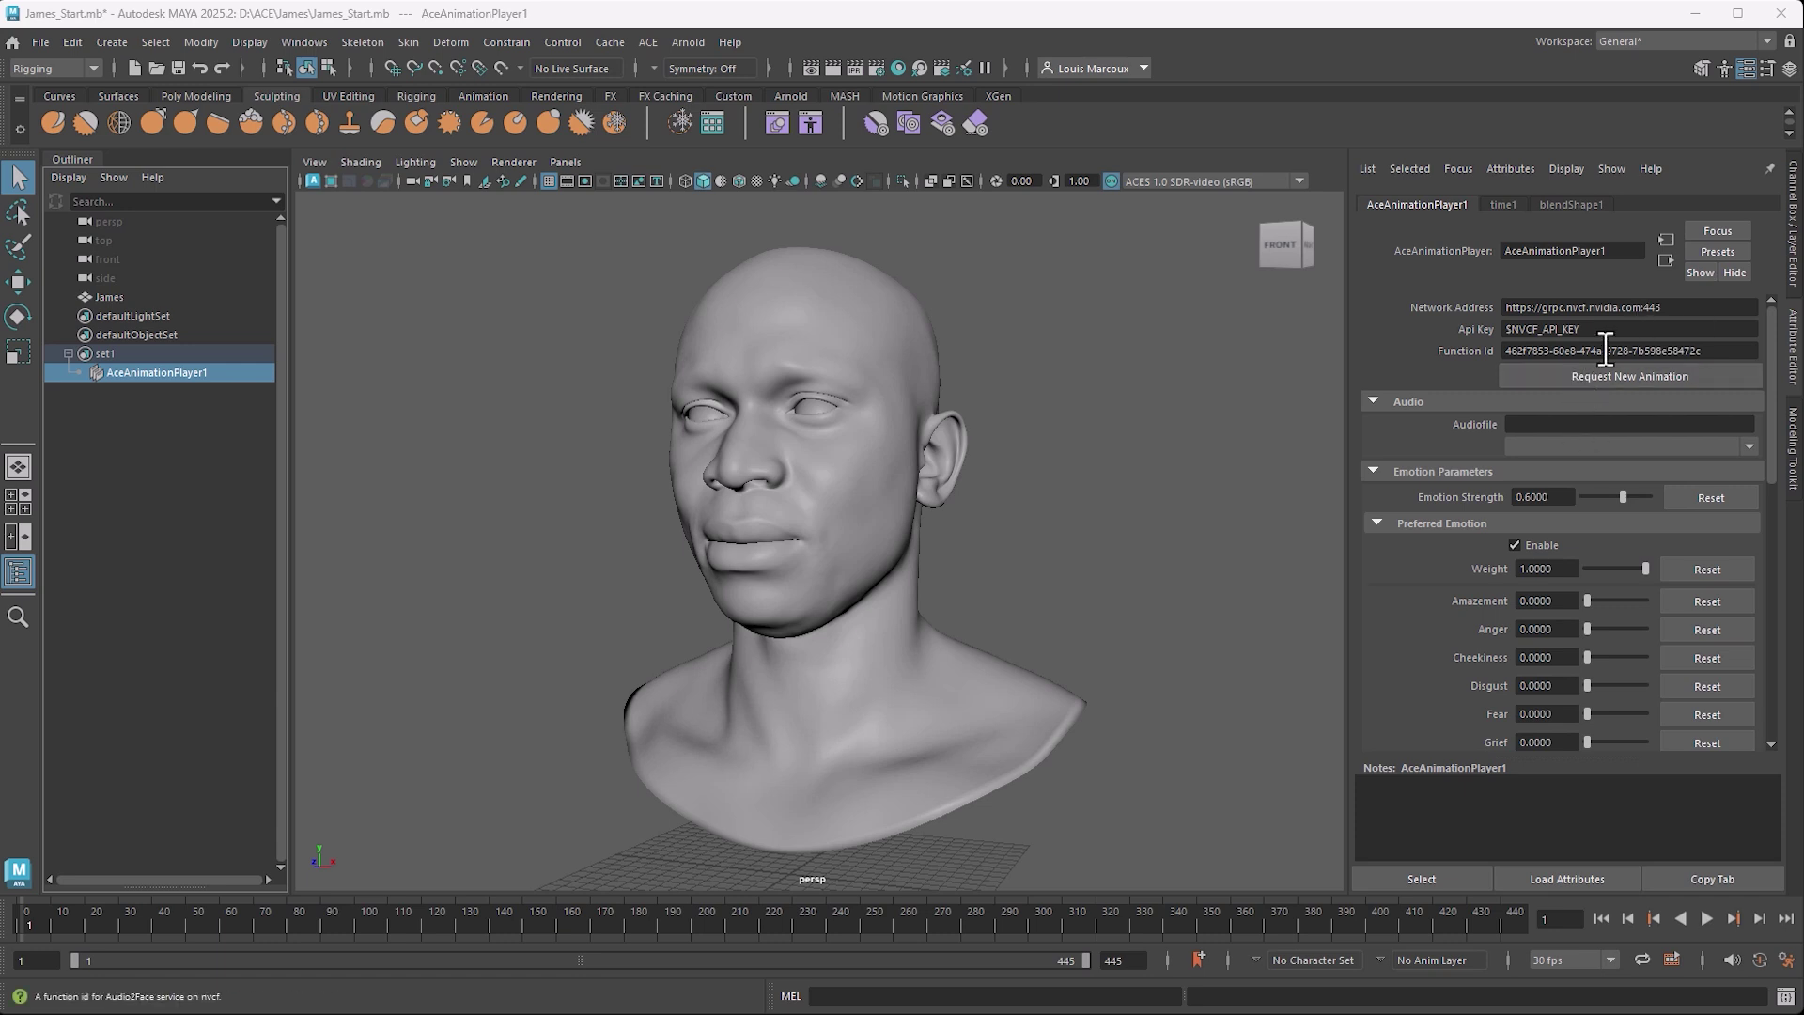
{"action": "left_click_drag", "start_coordinate": [1755, 350], "coordinate": [1466, 346]}
{"action": "type", "text": "945ed566-a023-4677-9a49-61ede107fd5a"}
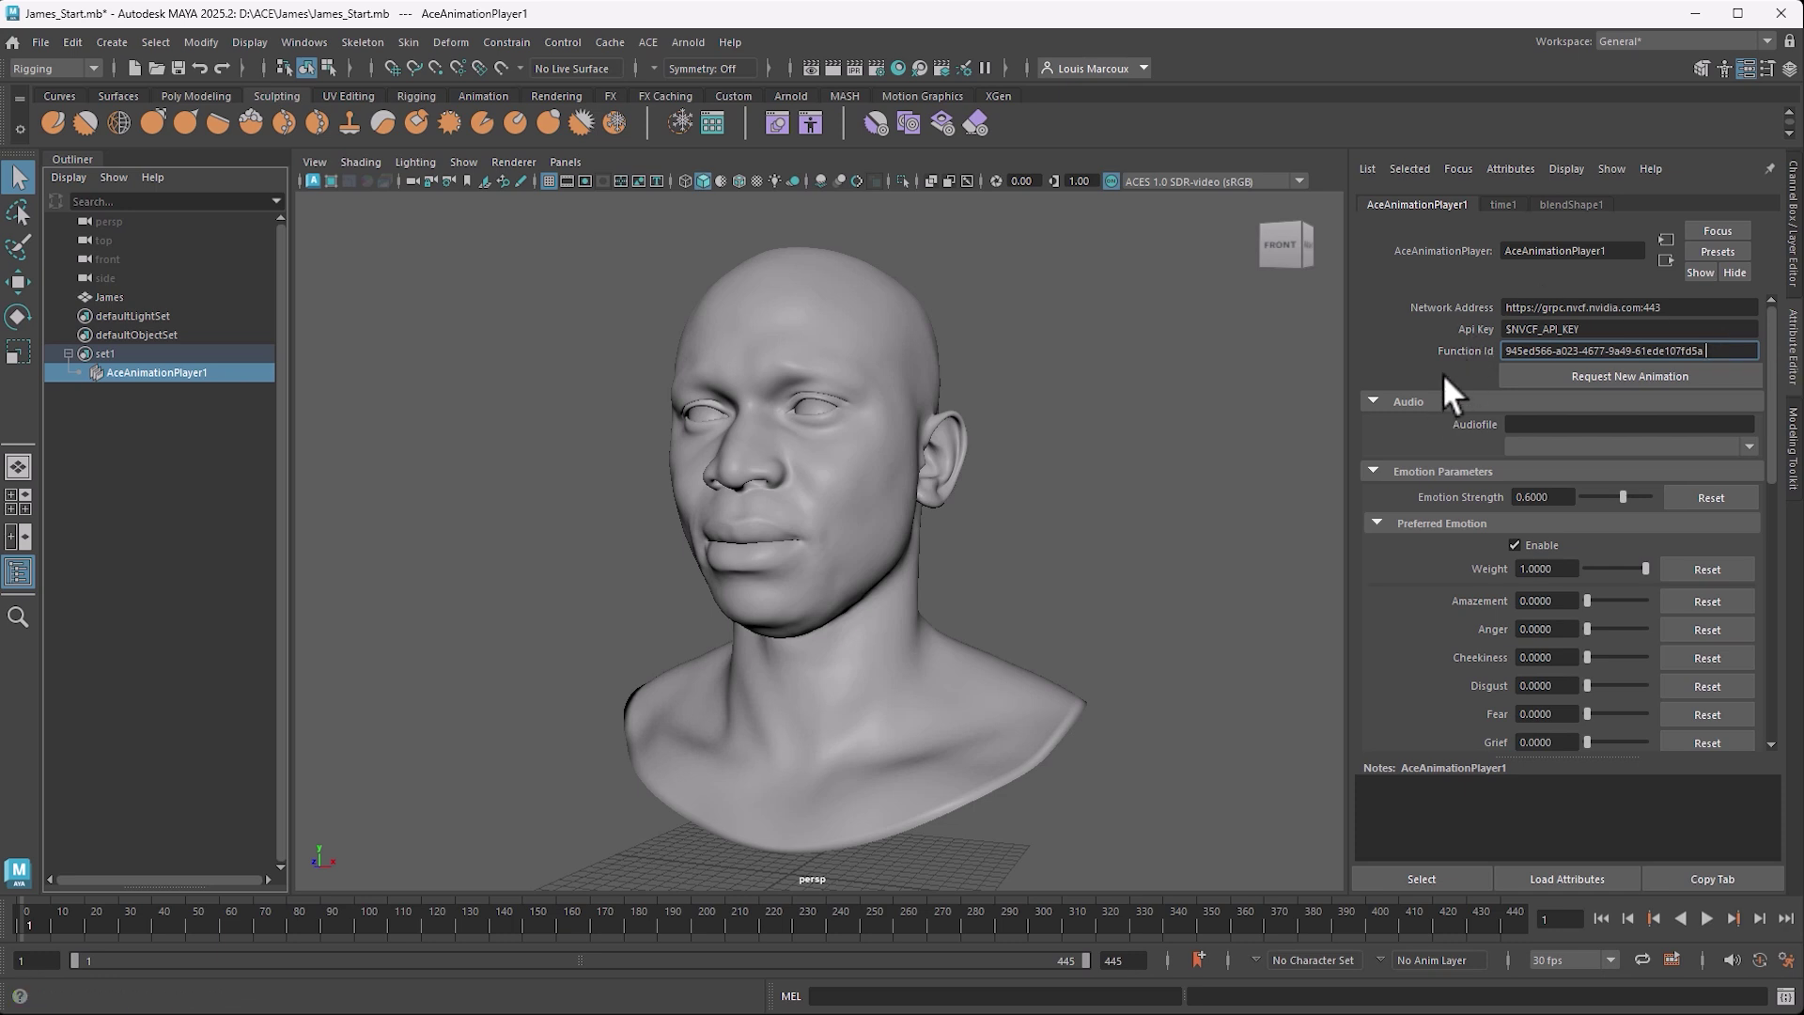
Import the Audio2FaceElevenLabs.wav clip onto the timeline
{"action": "left_click", "coordinate": [1760, 961]}
{"action": "left_click", "coordinate": [1767, 974]}
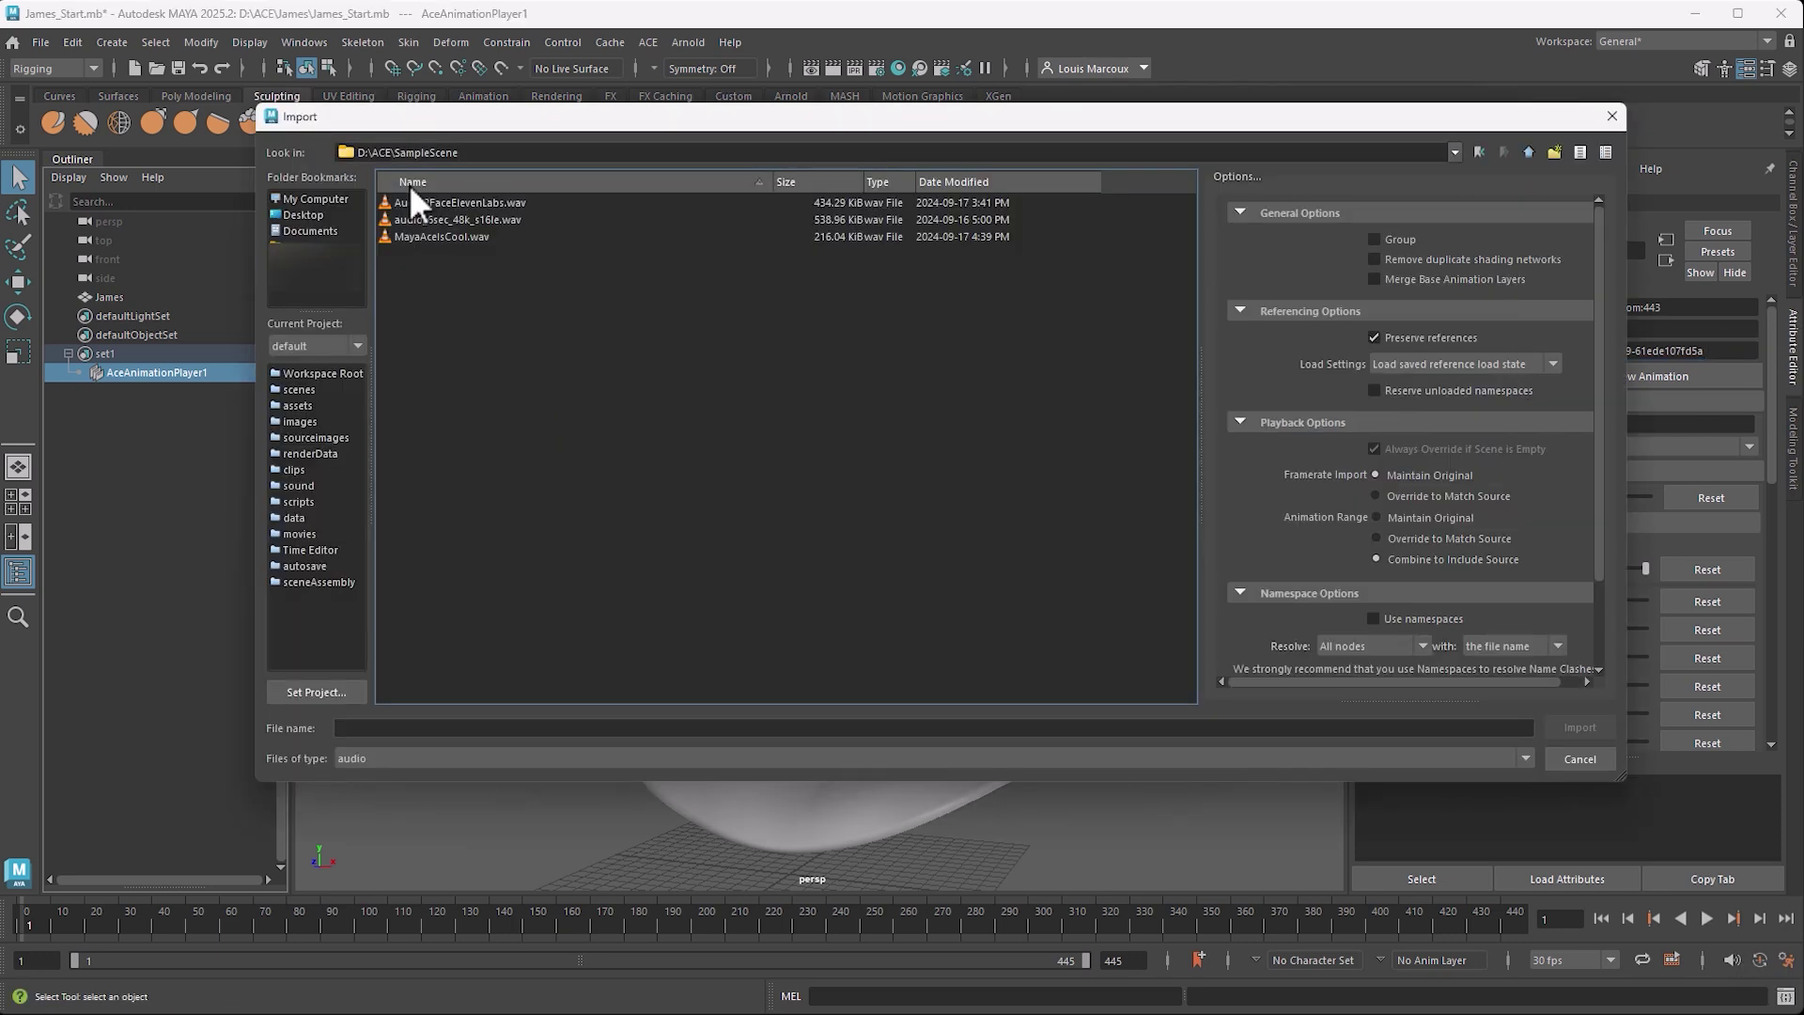
{"action": "left_click", "coordinate": [460, 203]}
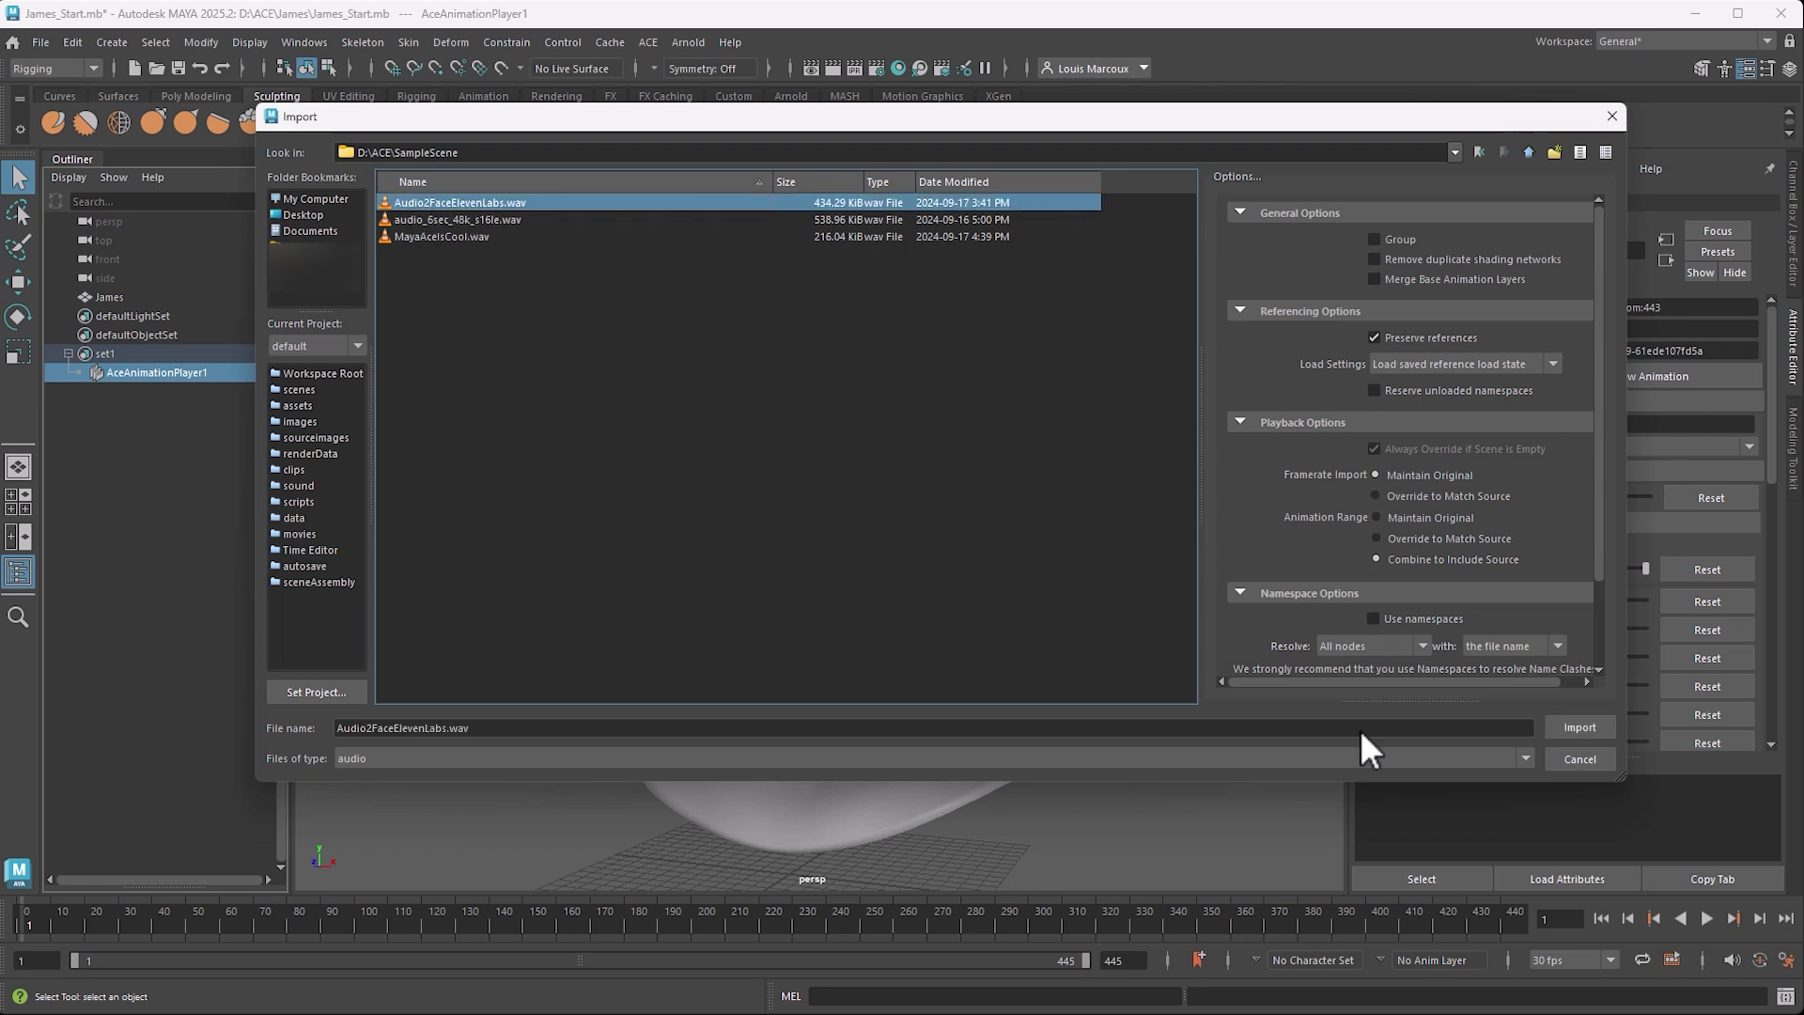
{"action": "left_click", "coordinate": [1579, 726]}
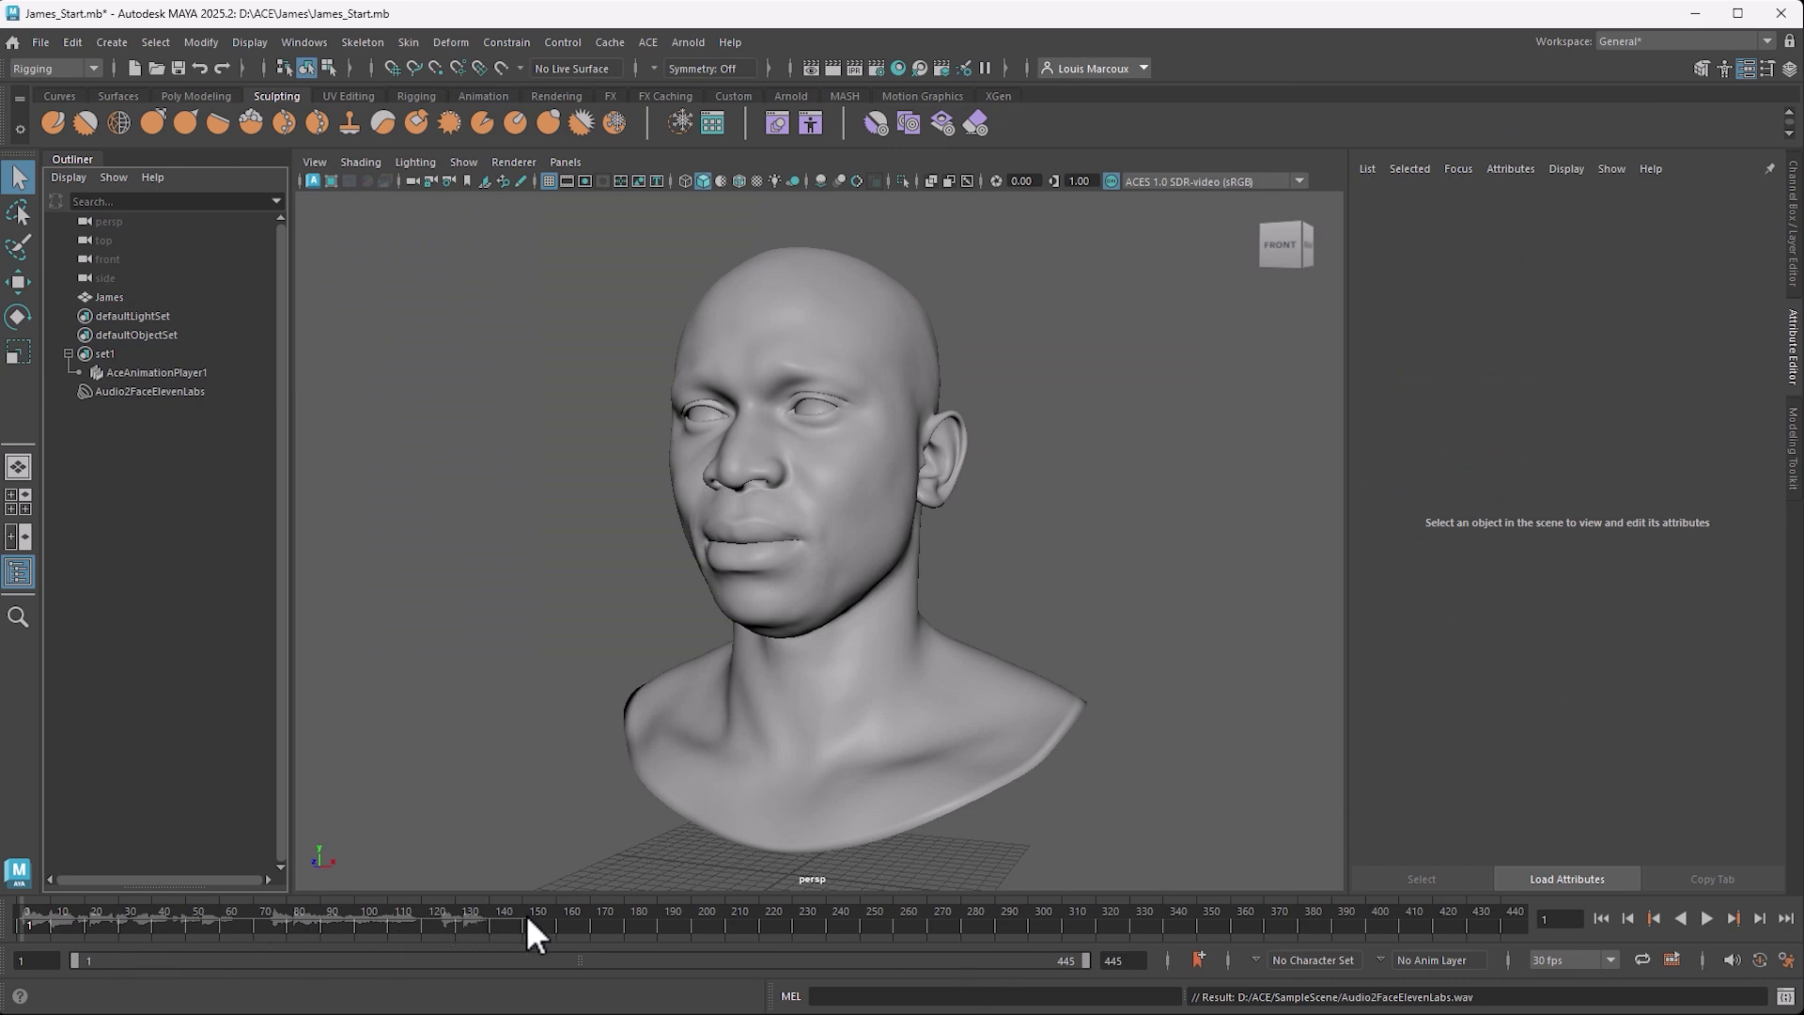
Set the playback range end to frame 150
{"action": "double_click", "coordinate": [1123, 960]}
{"action": "type", "text": "150"}
{"action": "key", "text": "Return"}
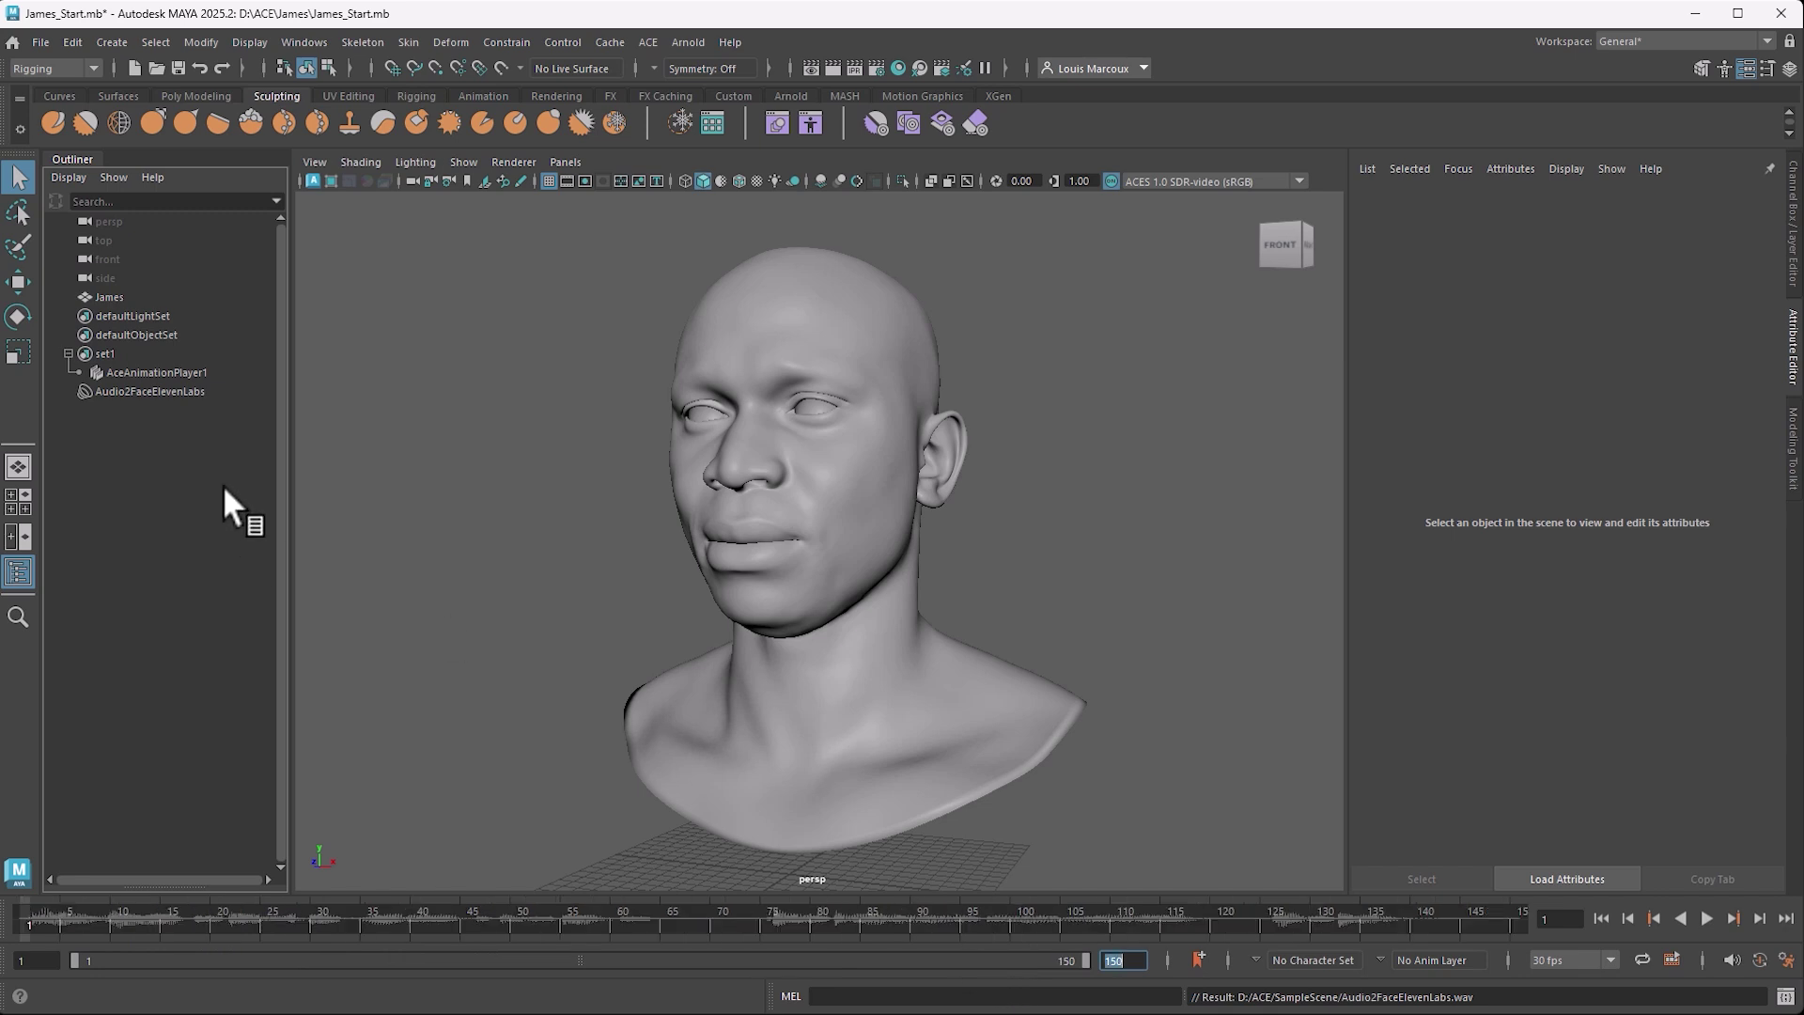
Set AceAnimationPlayer1's Audiofile to the Audio2FaceElevenLabs clip
{"action": "left_click", "coordinate": [176, 374]}
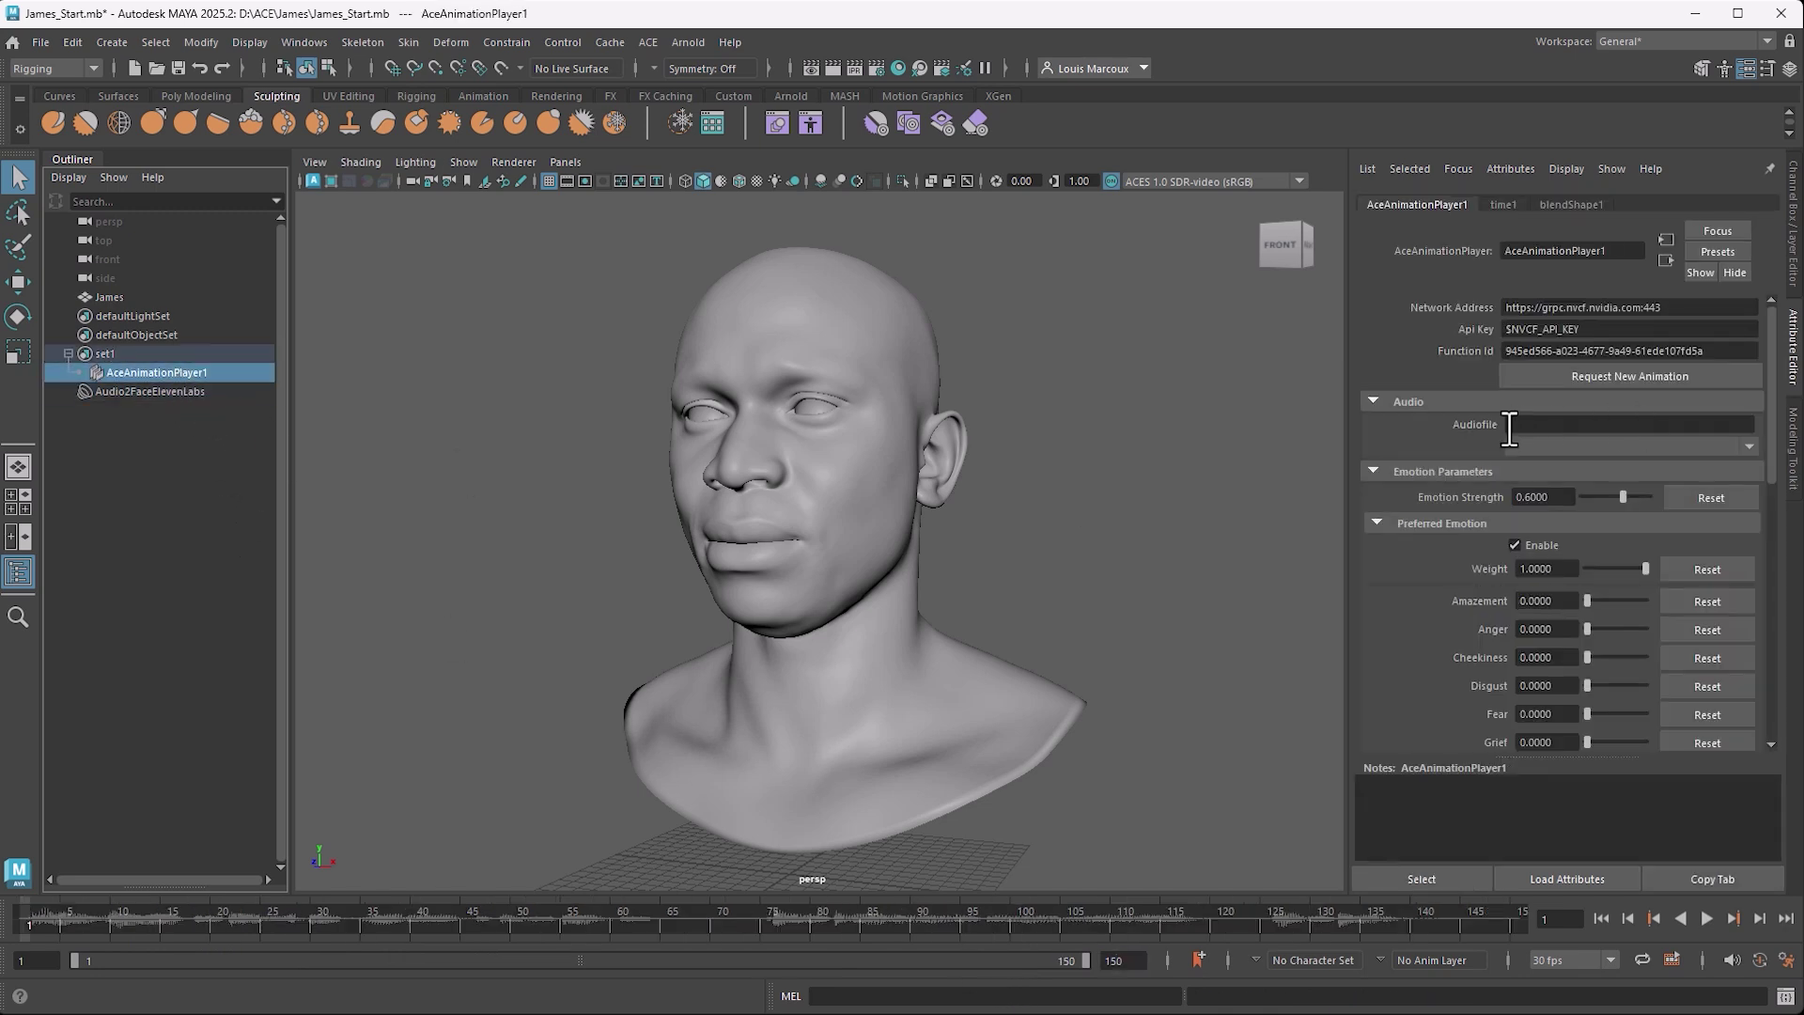
{"action": "left_click", "coordinate": [1747, 445]}
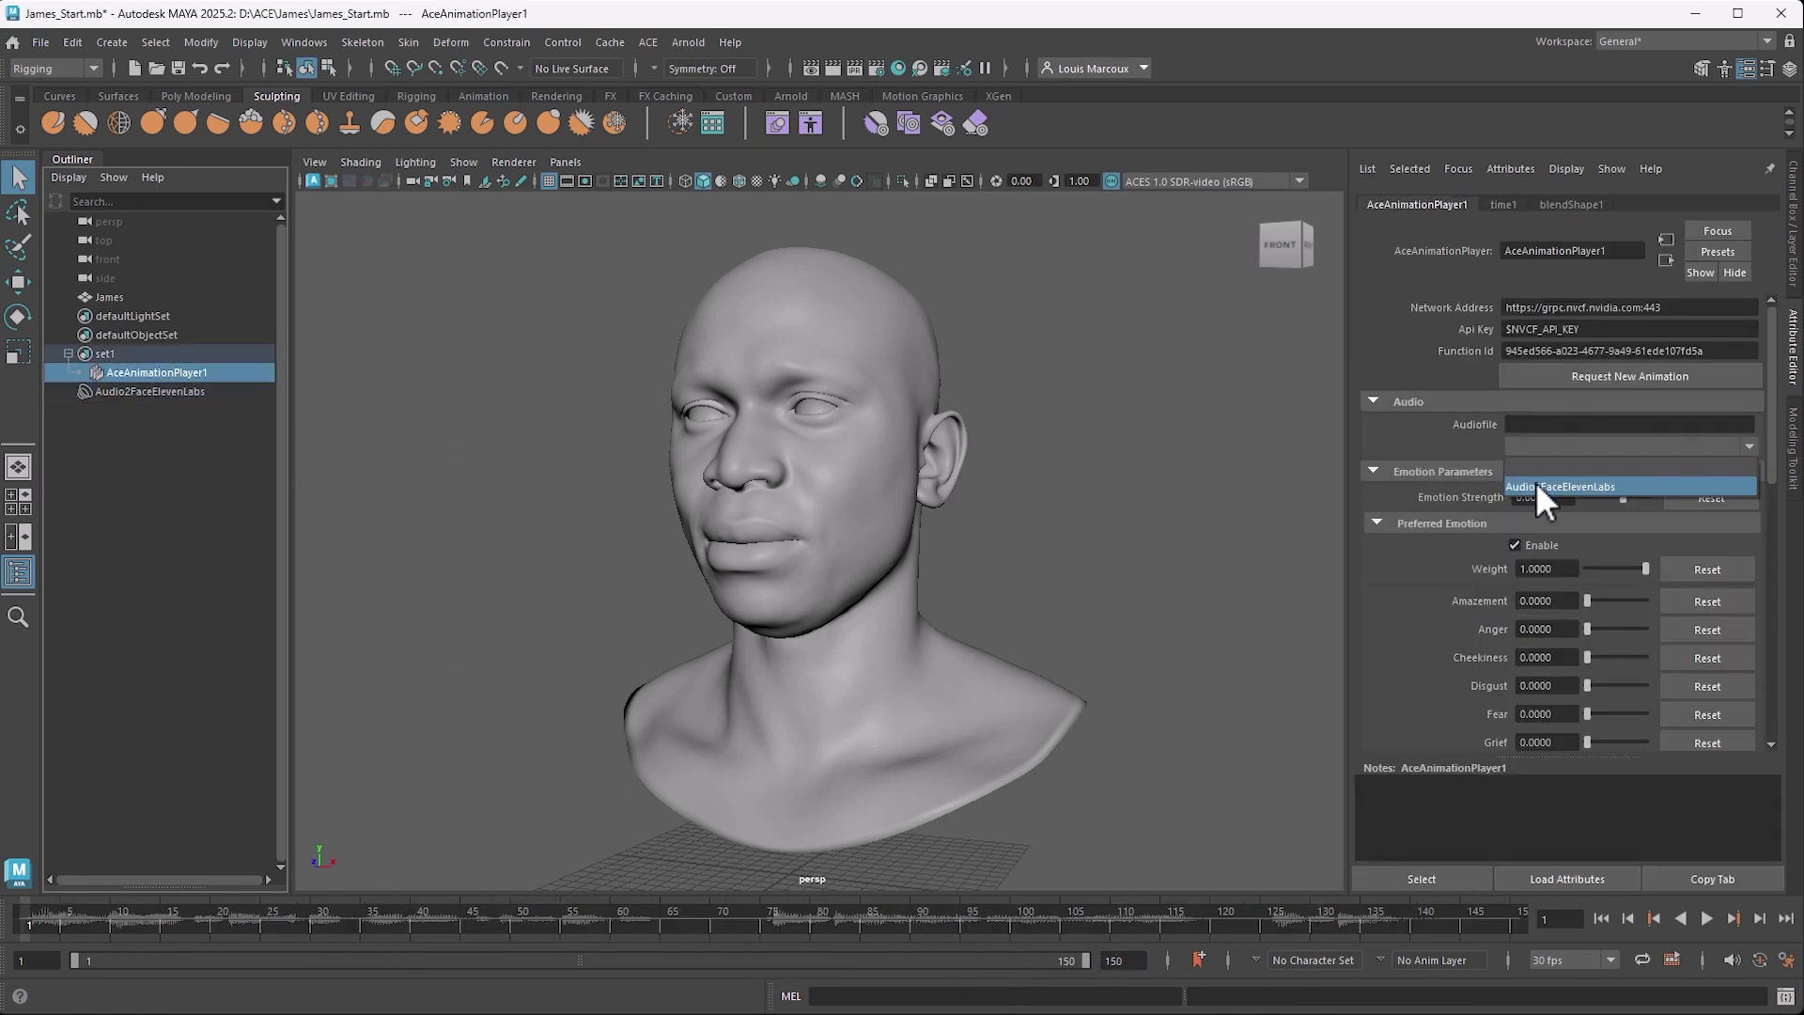
{"action": "left_click", "coordinate": [1536, 486]}
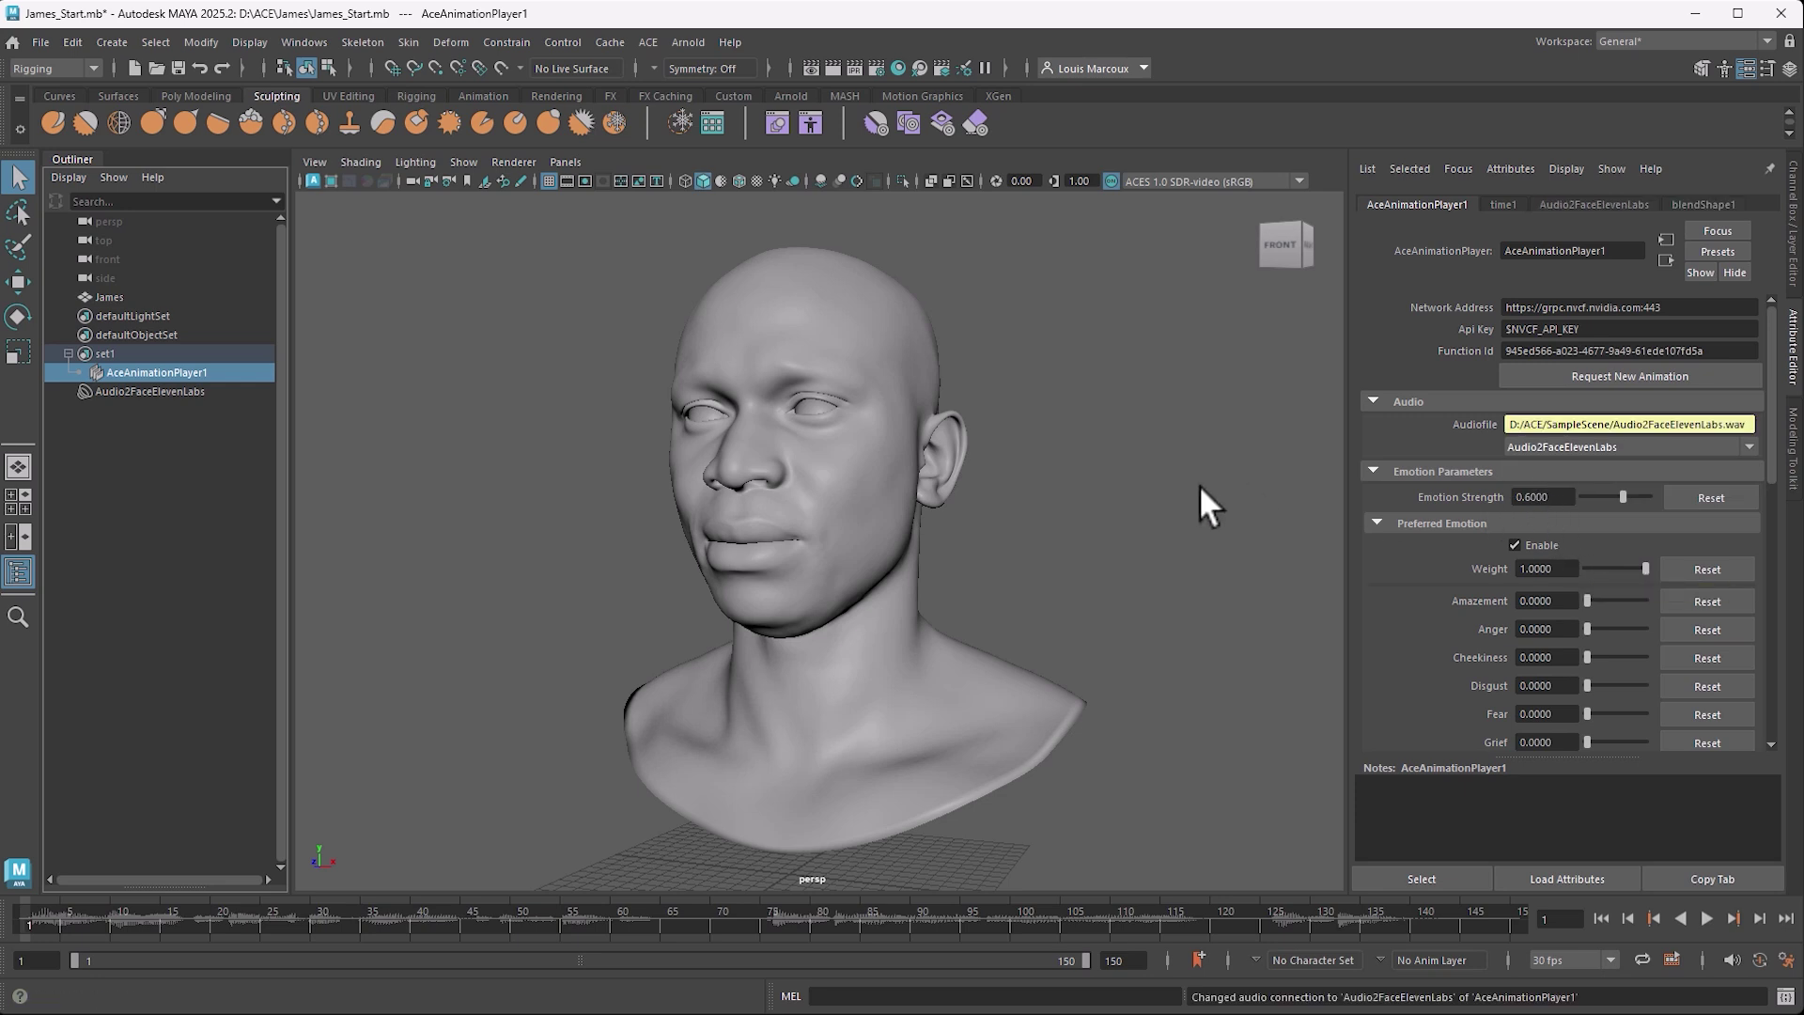
{"action": "left_click", "coordinate": [1600, 375]}
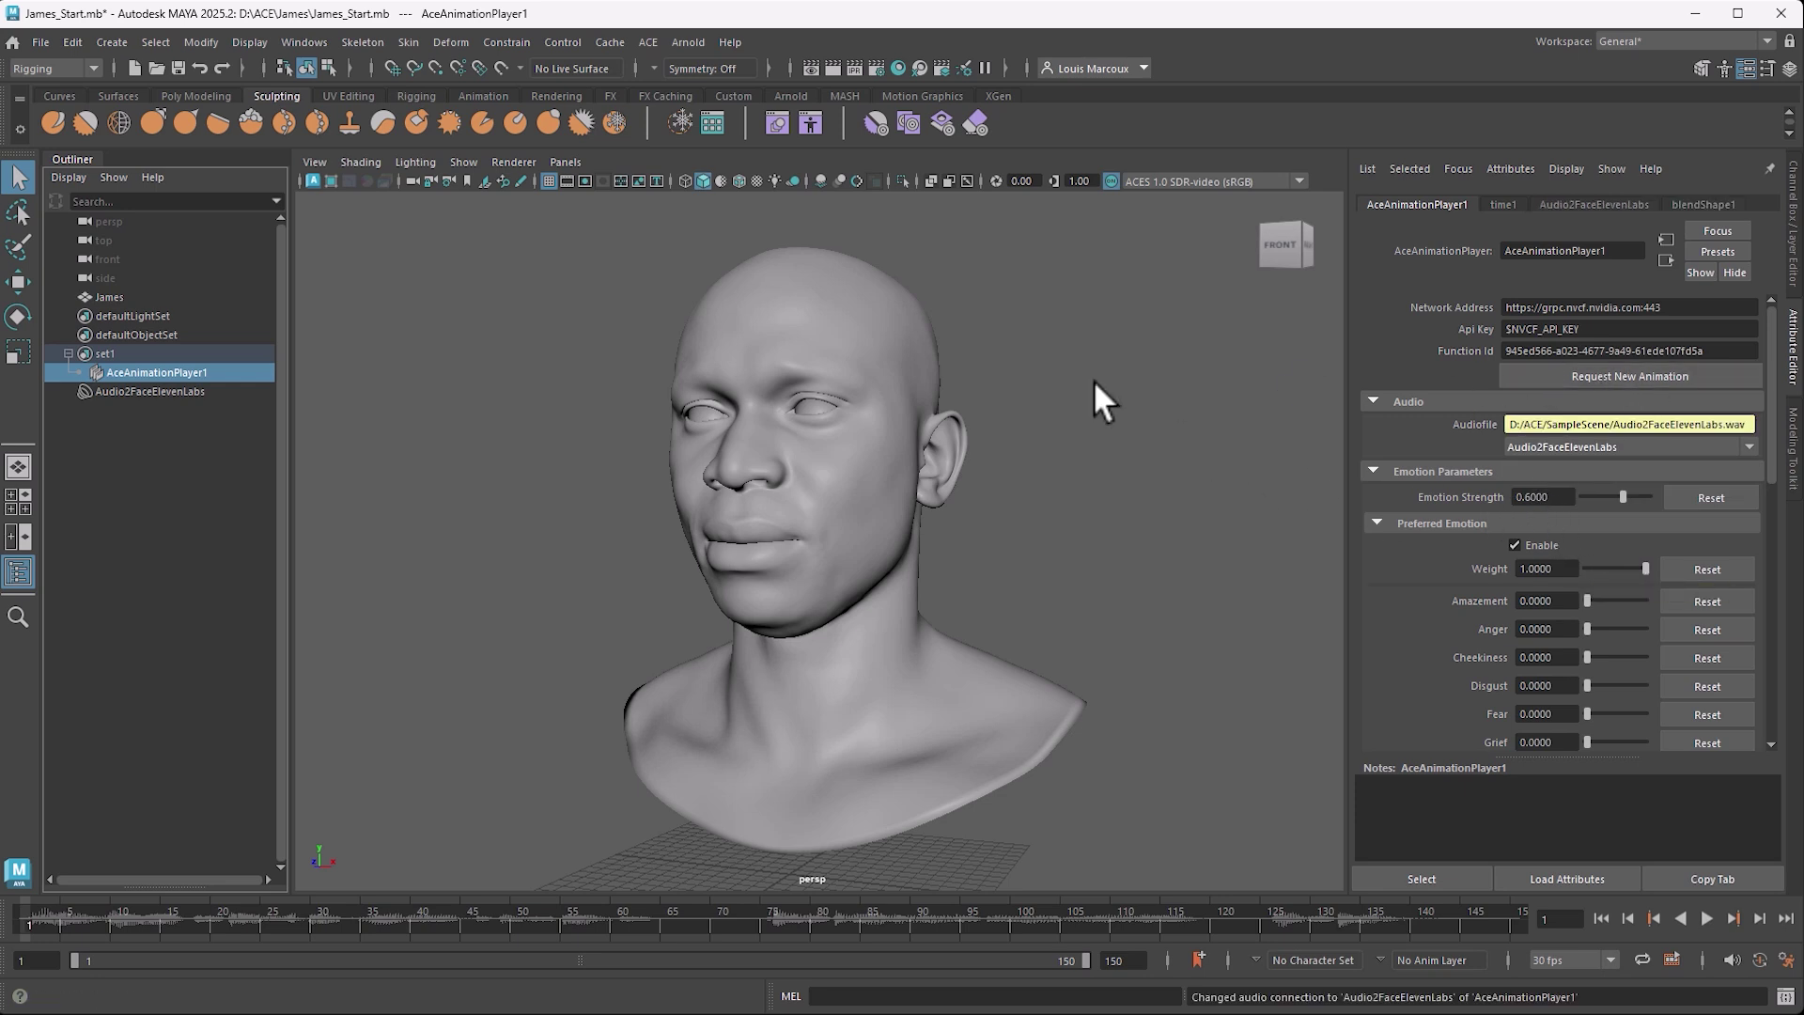